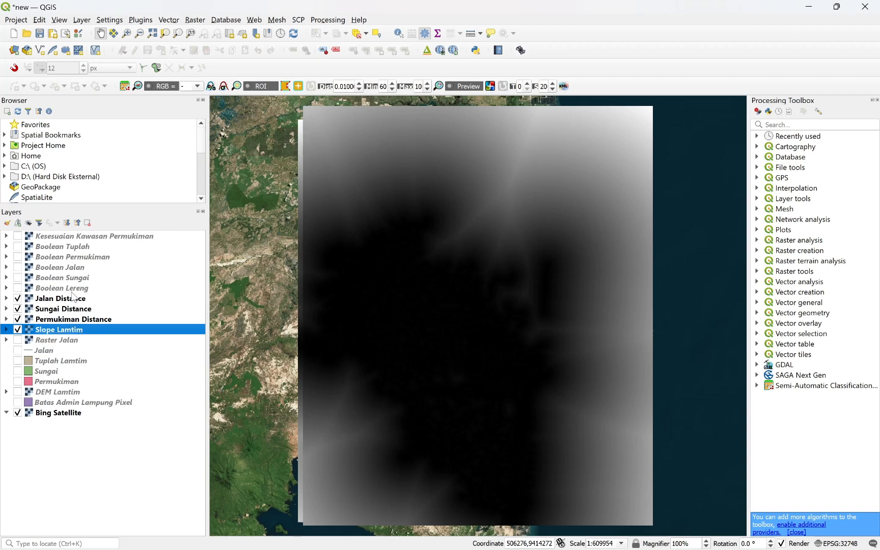
Show the Tuplah Lamtim layer and hide Slope Lamtim, Permukiman Distance, Sungai Distance and Jalan Distance.
left_click(18, 361)
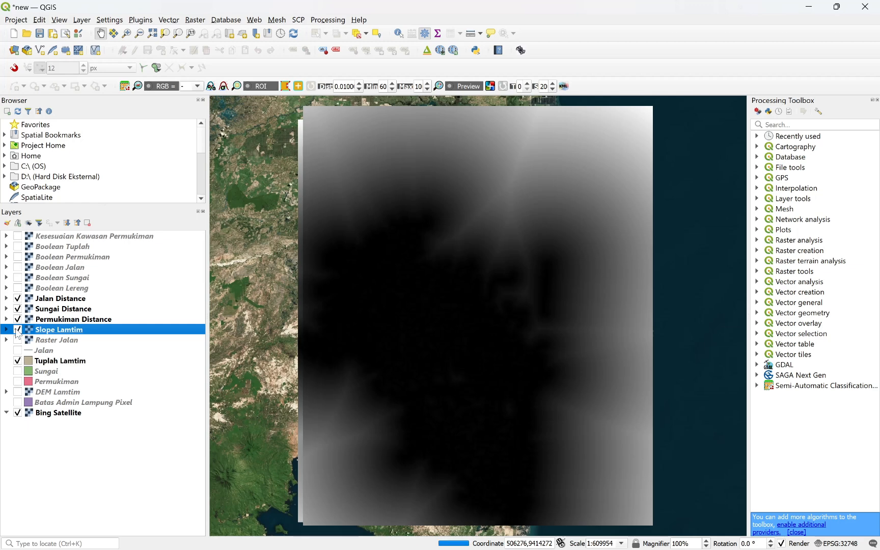
left_click(18, 330)
left_click(18, 319)
left_click(18, 309)
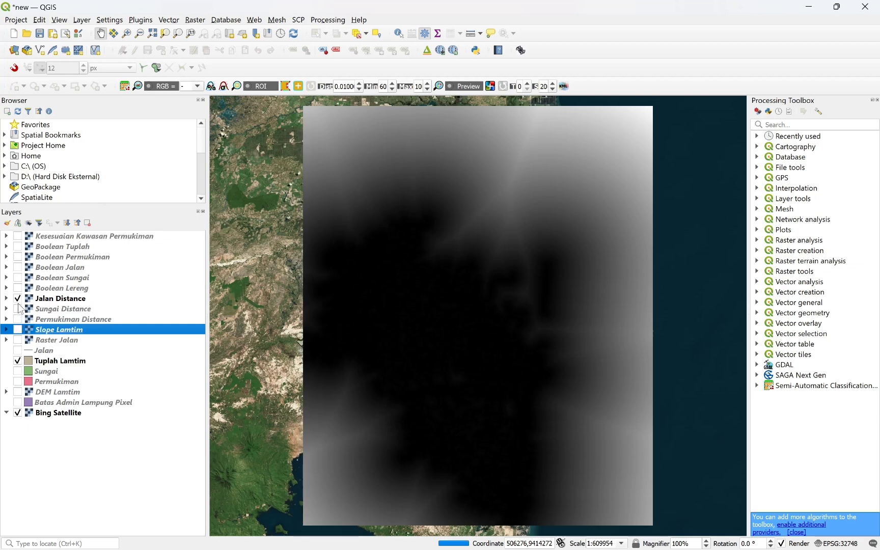
left_click(18, 298)
Open the attribute table of Tuplah Lamtim and examine the Nilai field.
left_click(49, 362)
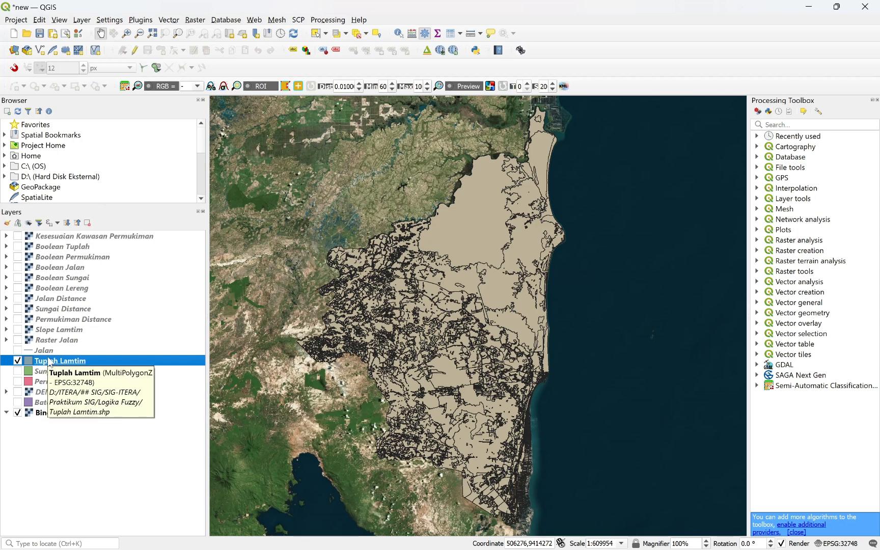
right_click(48, 361)
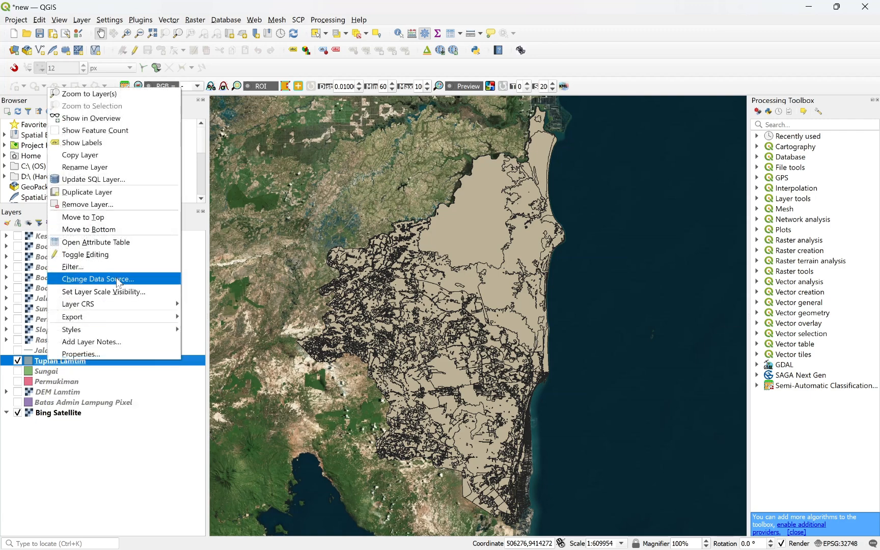
left_click(126, 242)
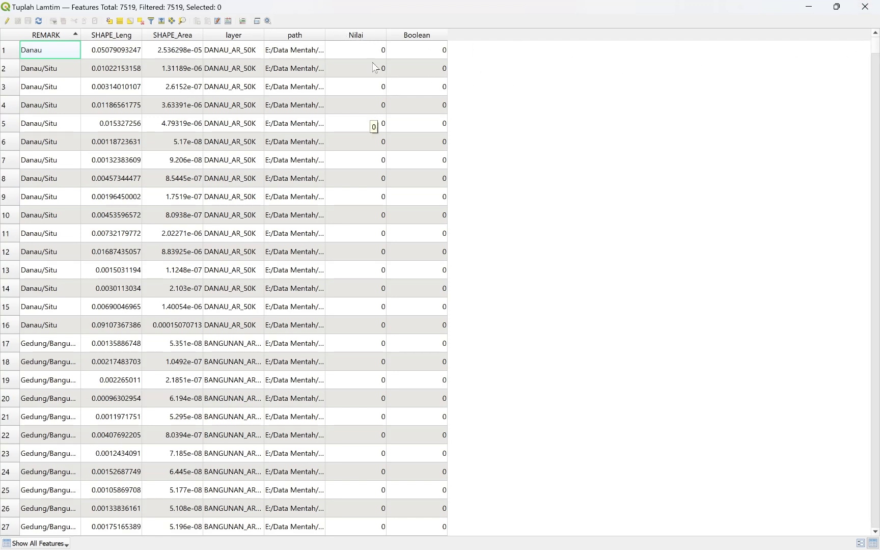
left_click(372, 36)
left_click(368, 37)
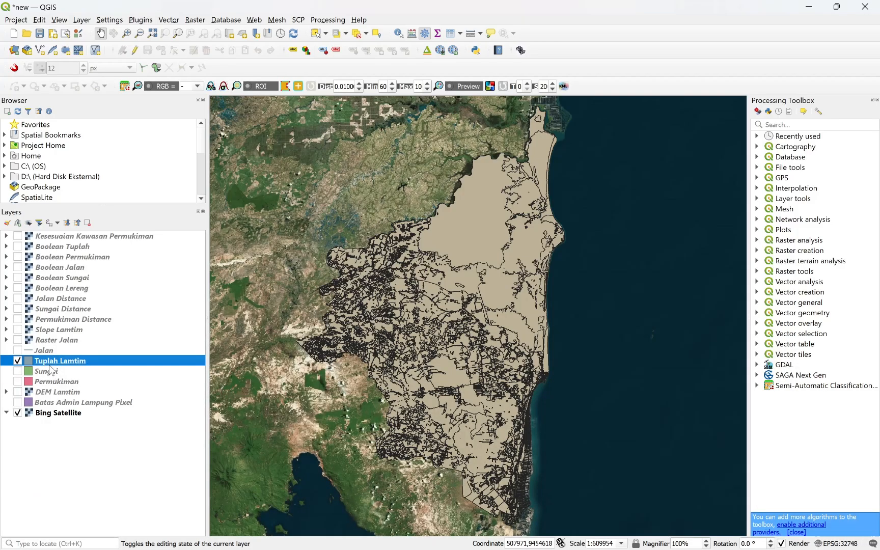
Start a vector-to-raster conversion of Tuplah Lamtim with Nilai as the burn-in field.
left_click(194, 21)
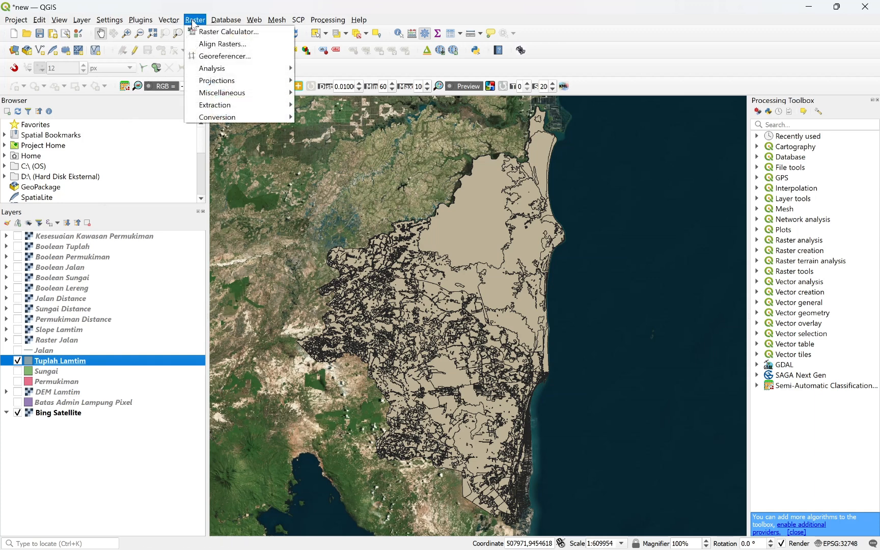
mouse_move(224, 116)
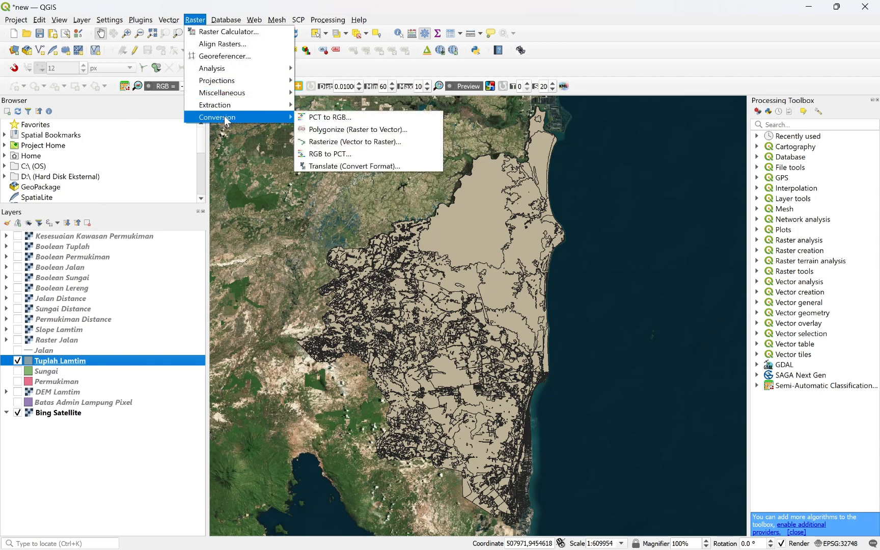
left_click(375, 146)
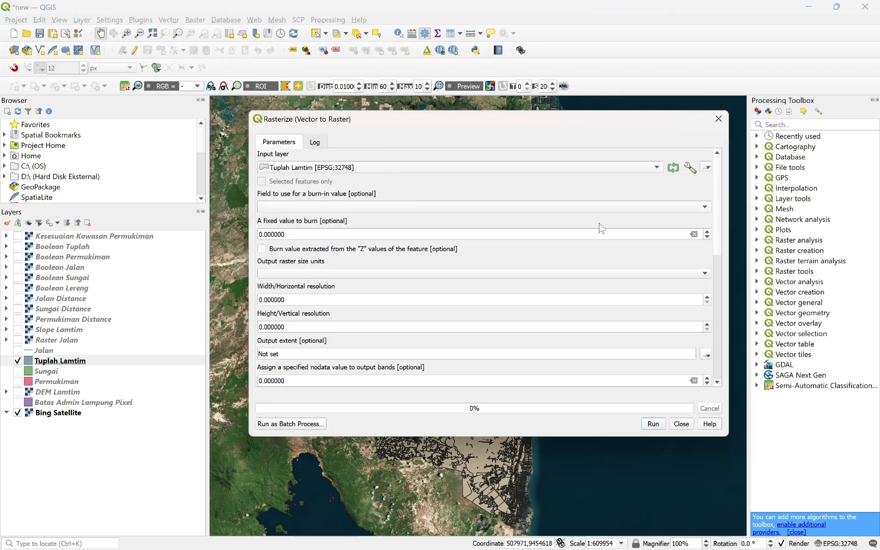
left_click(372, 207)
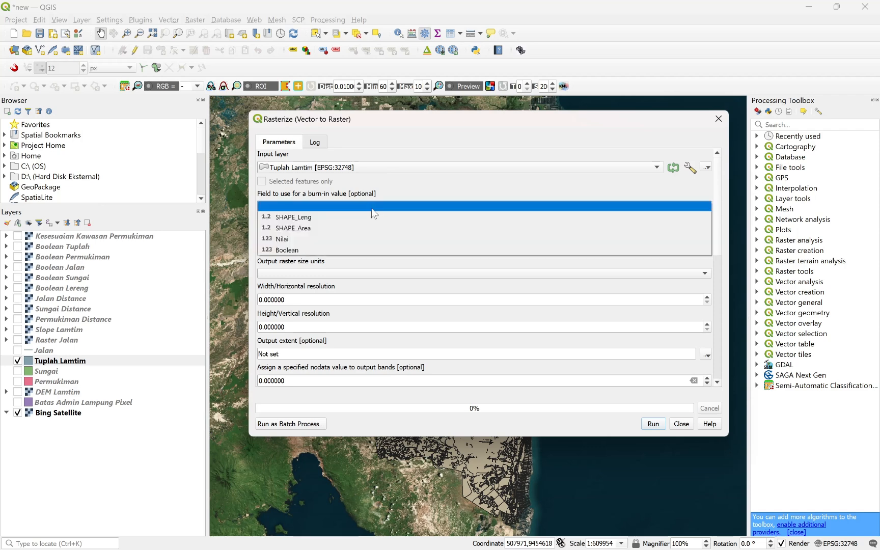
left_click(323, 243)
Set the output raster size to georeferenced units with a horizontal and vertical resolution of 10.
left_click(289, 278)
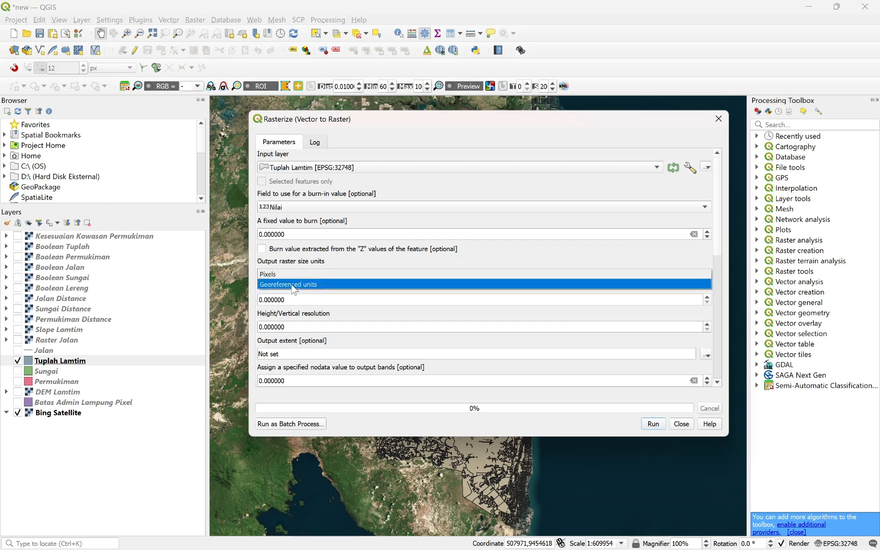
left_click(291, 284)
left_click_drag(287, 300, 247, 301)
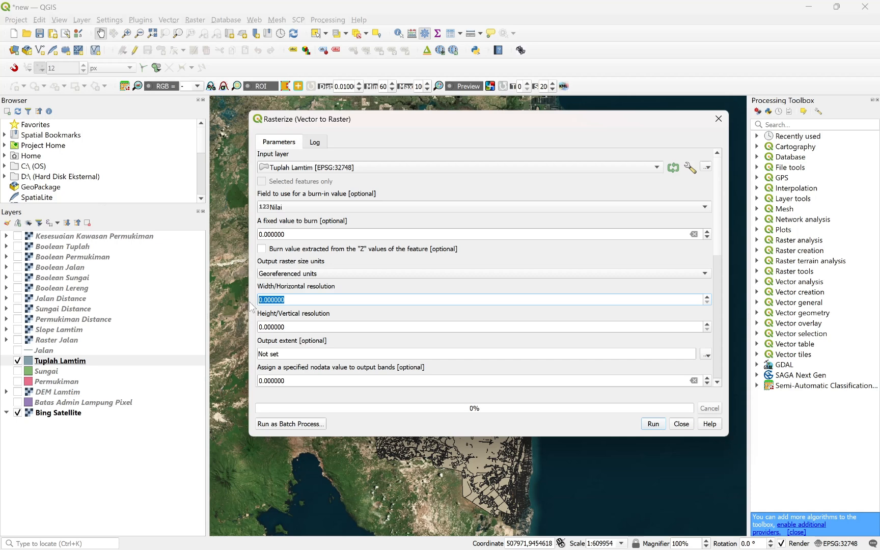
type("10")
key("Tab")
type("10")
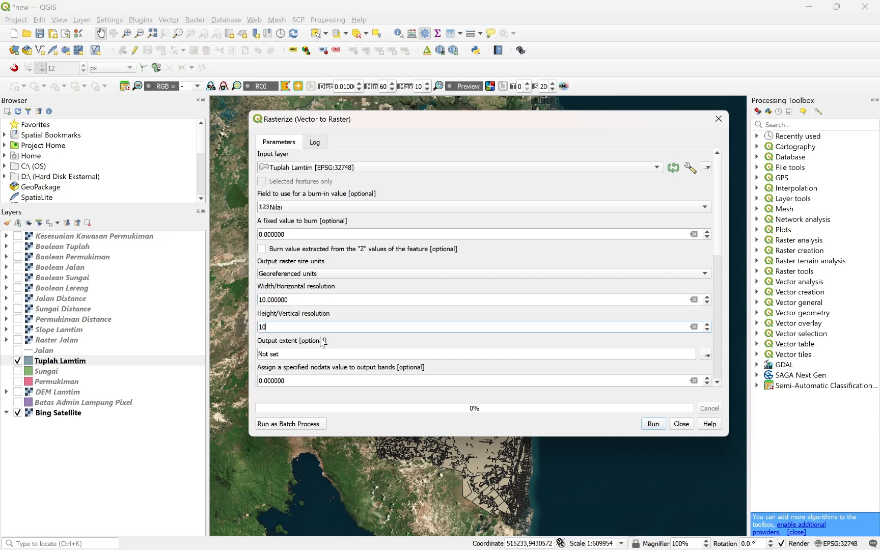
Assign -999999999 as the nodata value and run the rasterization to a temporary file.
scroll(718, 274, "down", 2)
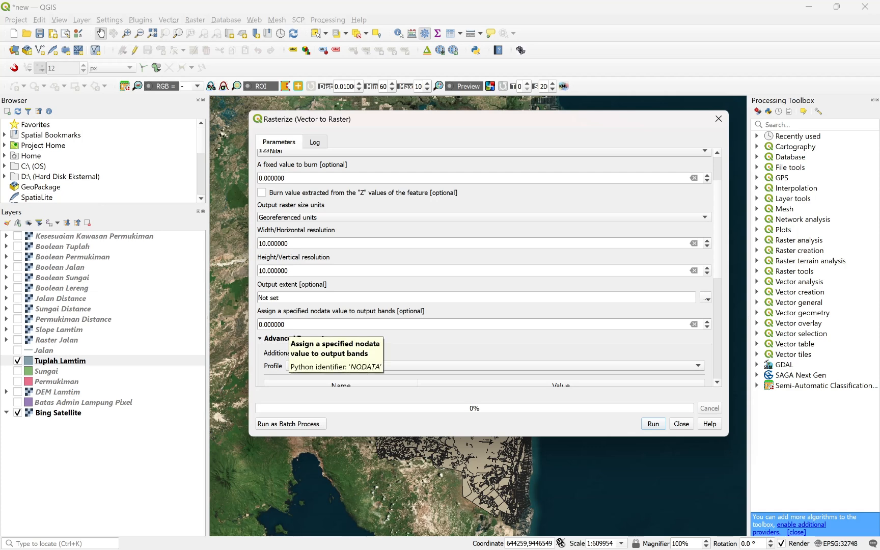
double_click(286, 325)
type("-")
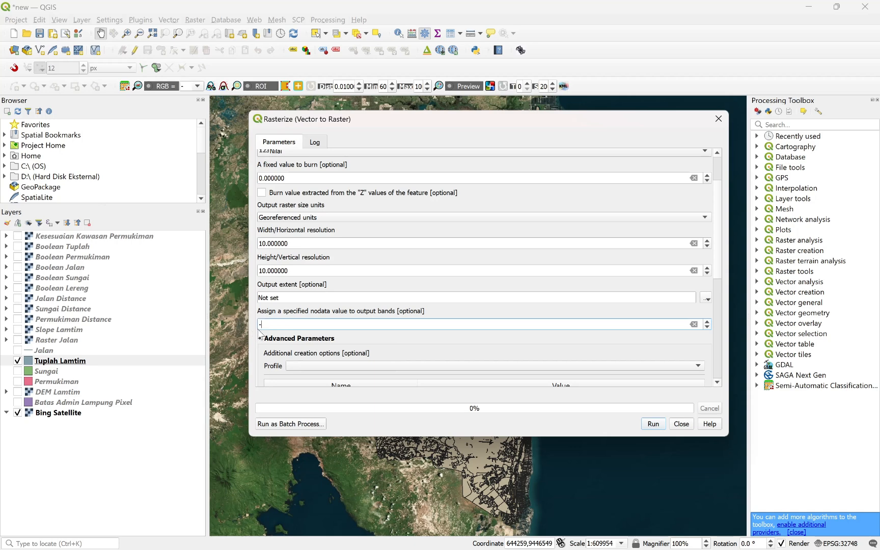
type("9999999999")
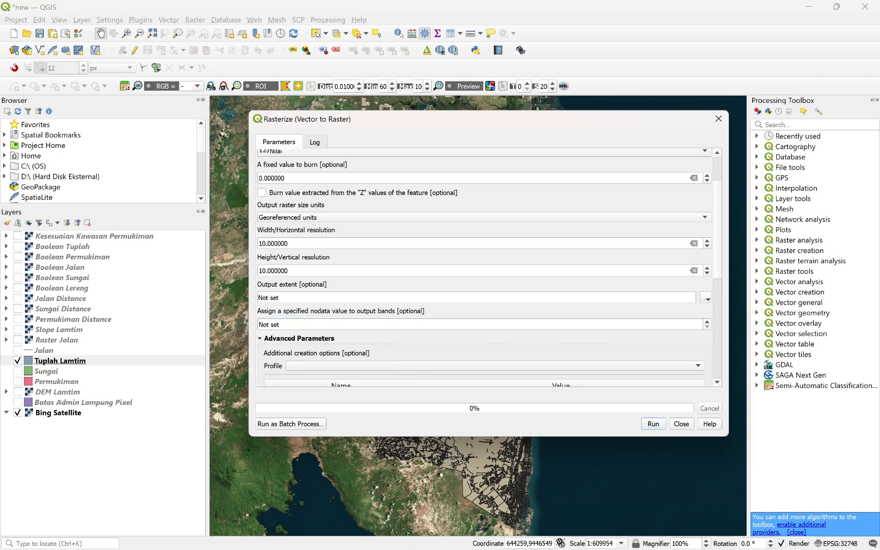
key("Return")
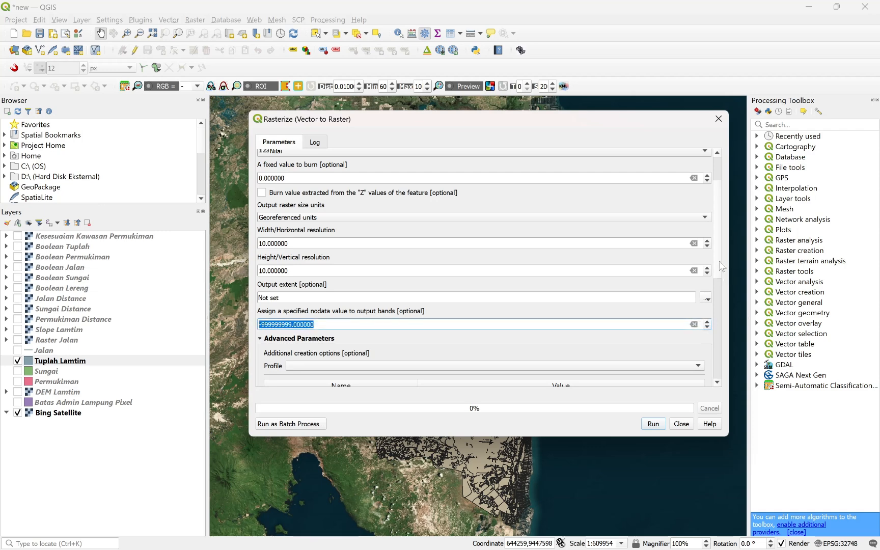
left_click_drag(719, 265, 718, 367)
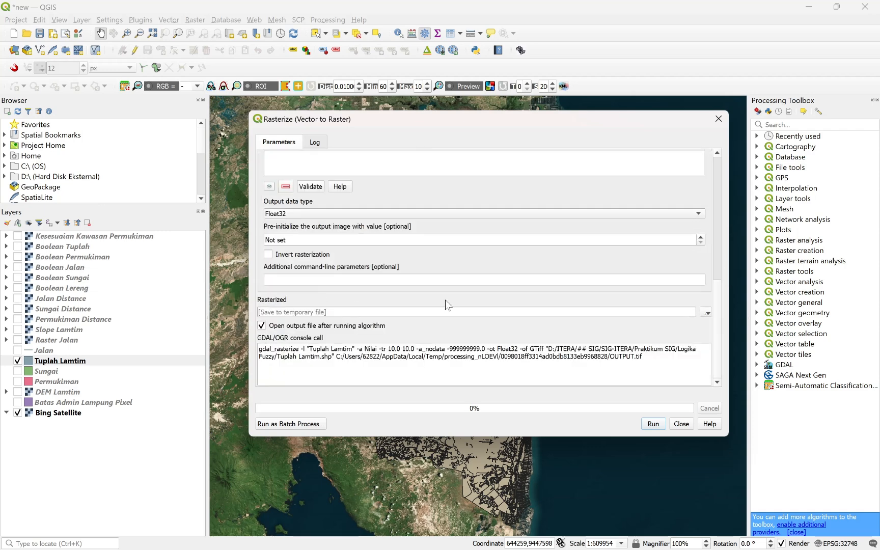
left_click(652, 424)
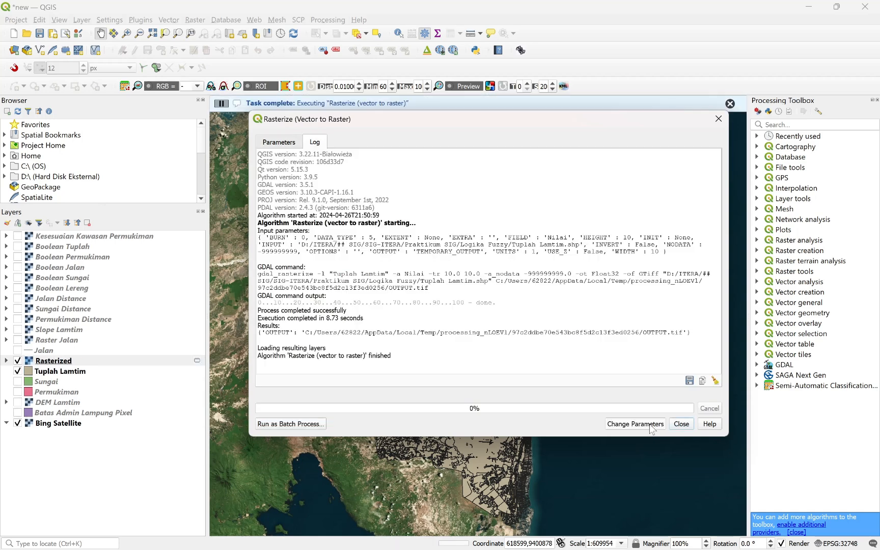
left_click(681, 424)
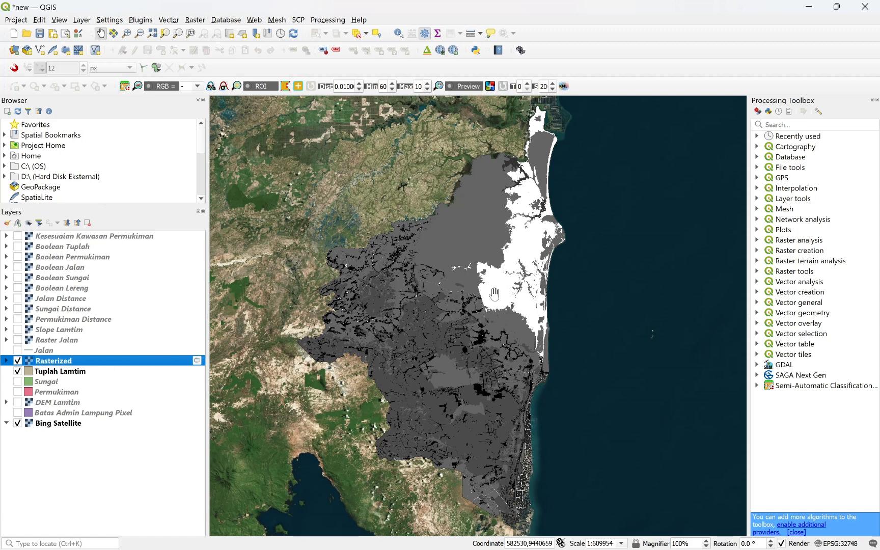
Check the Rasterized layer's maximum value and enter the Raster Calculator expression "Rasterized@1" / 255.
left_click(7, 361)
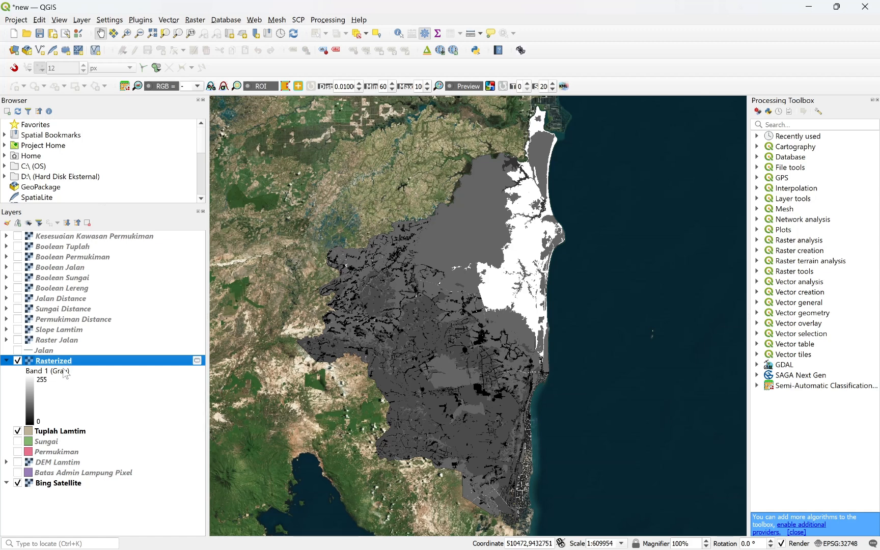
left_click(195, 20)
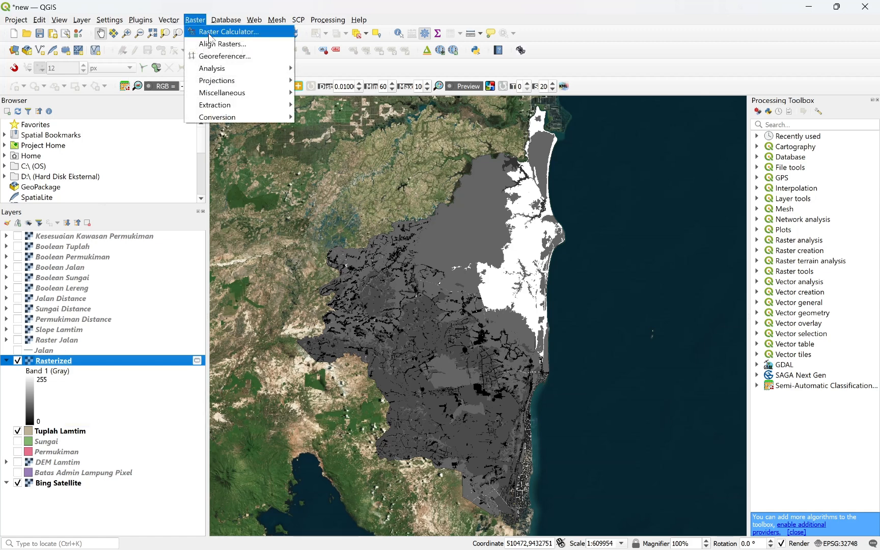
left_click(212, 33)
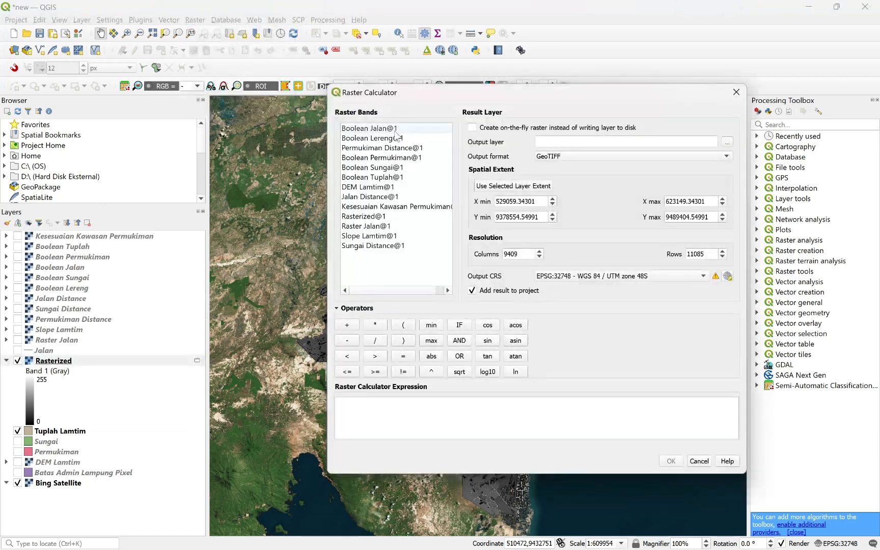
left_click(374, 216)
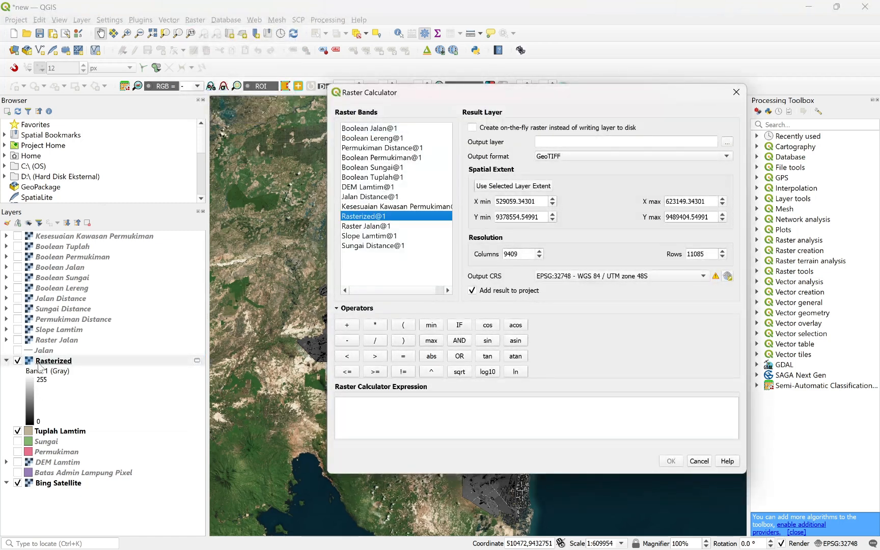
double_click(365, 218)
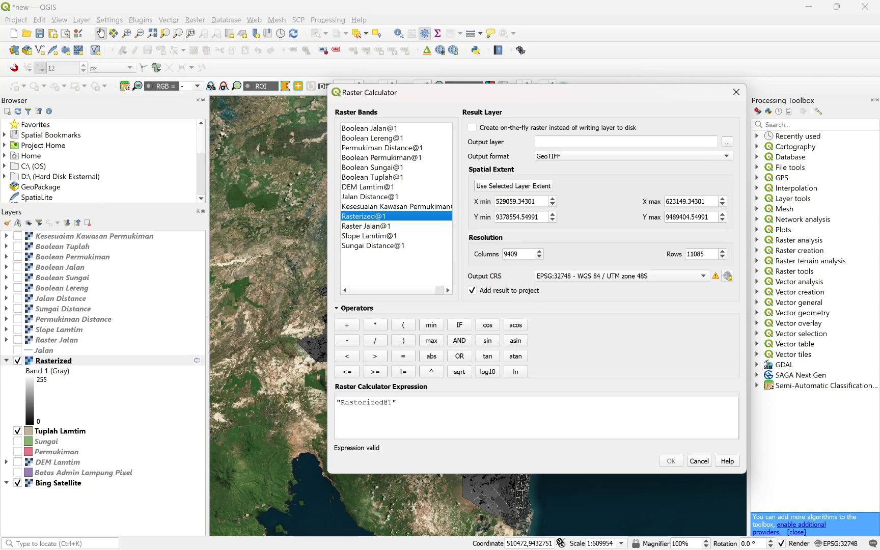
left_click(375, 341)
type("2")
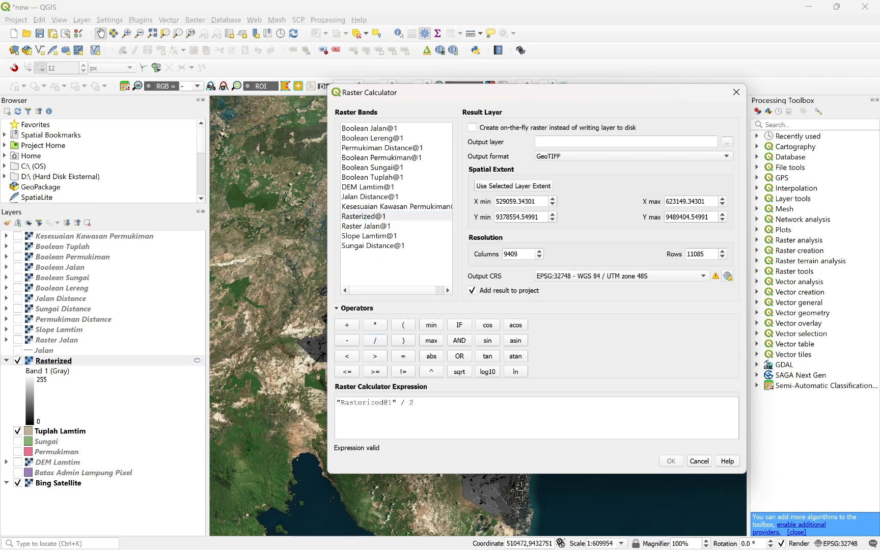
type("55")
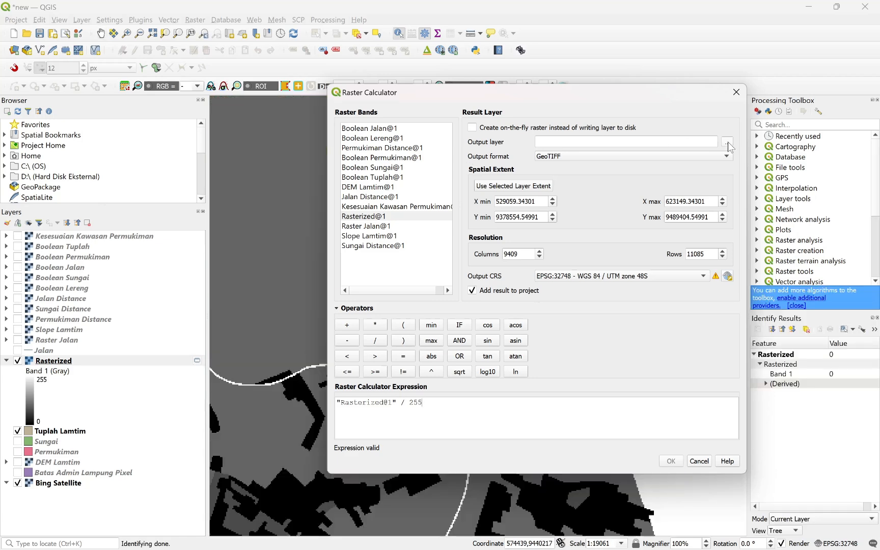
Save the result as Fuzifikasi Tuplah in the new folder and run the calculation with the extent of Rasterized@1.
left_click(728, 143)
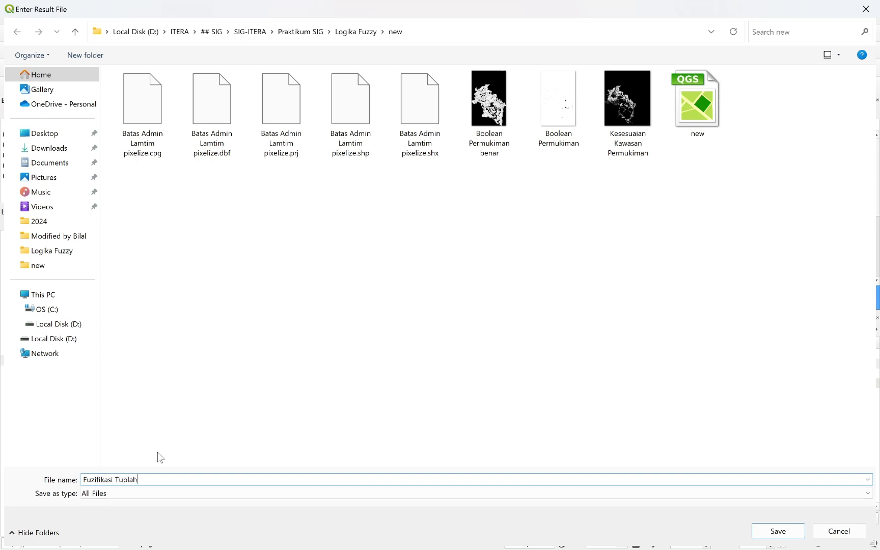
left_click(777, 531)
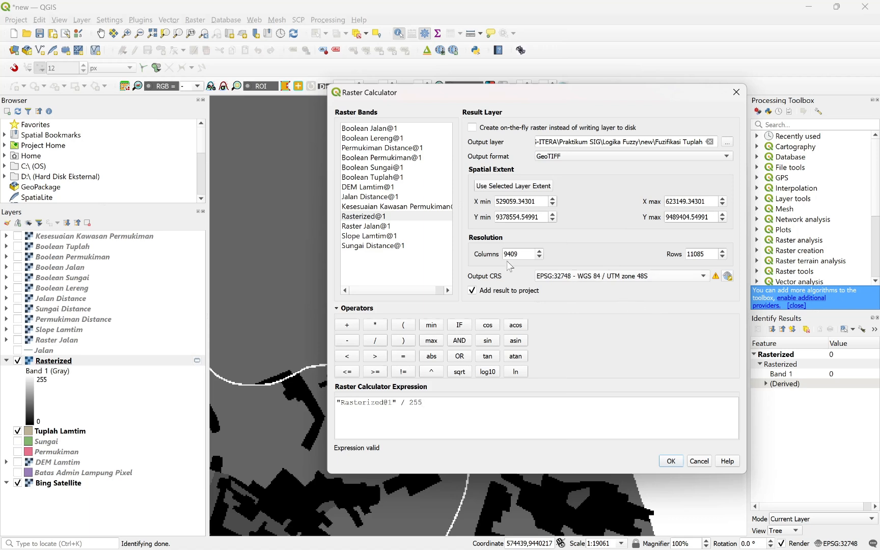
left_click(369, 216)
left_click(512, 187)
left_click(670, 460)
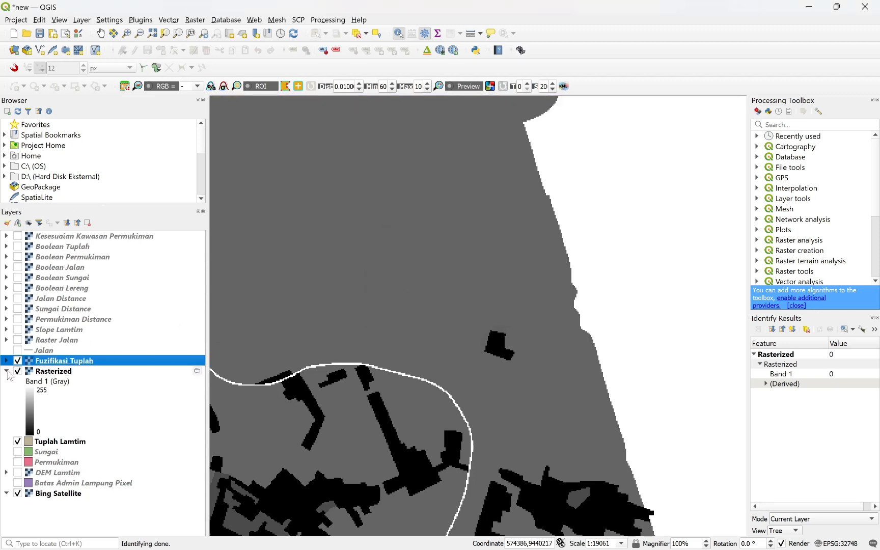
View the full Fuzifikasi Tuplah layer and compare its legend value range with that of Rasterized.
left_click(6, 371)
left_click(6, 361)
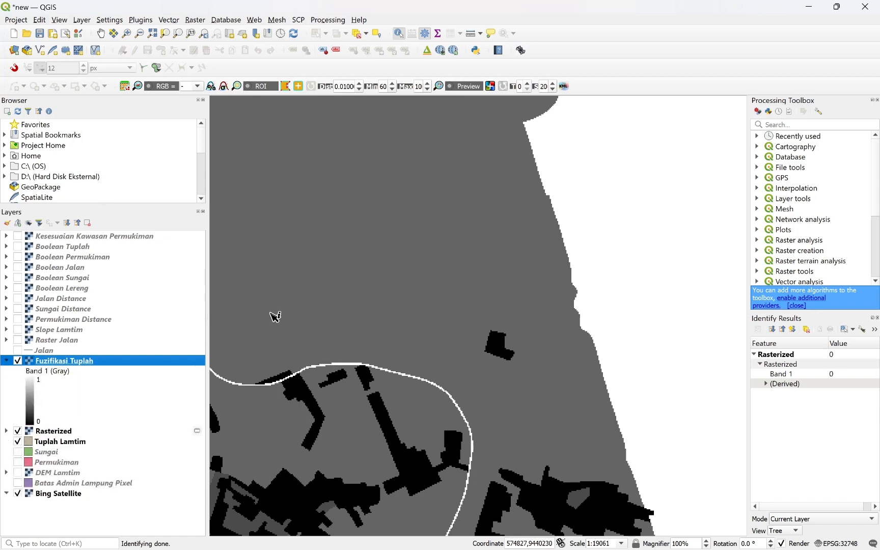
scroll(306, 347, "down", 3)
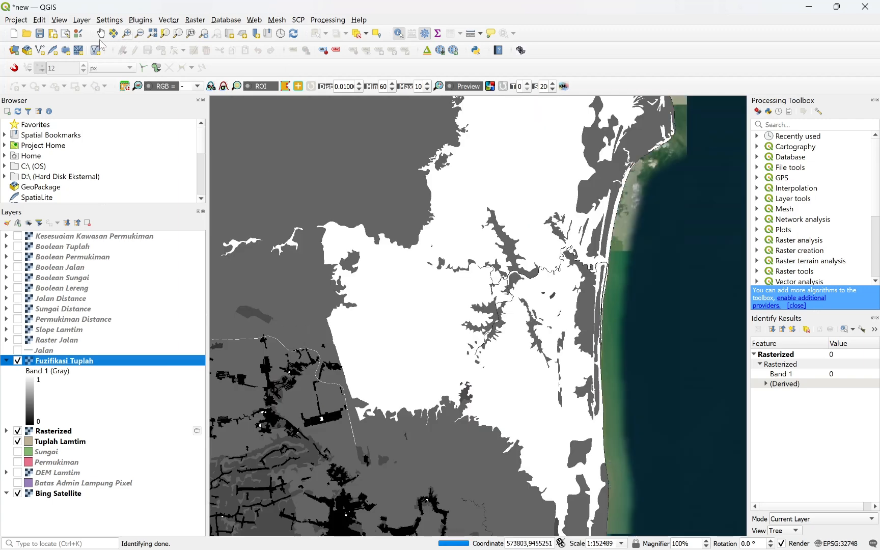
left_click(100, 33)
right_click(70, 371)
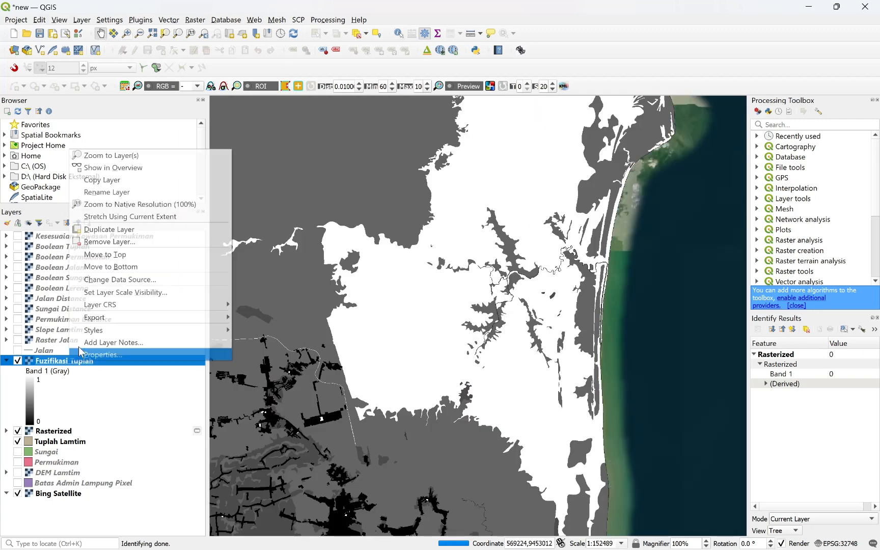
left_click(118, 156)
left_click(17, 361)
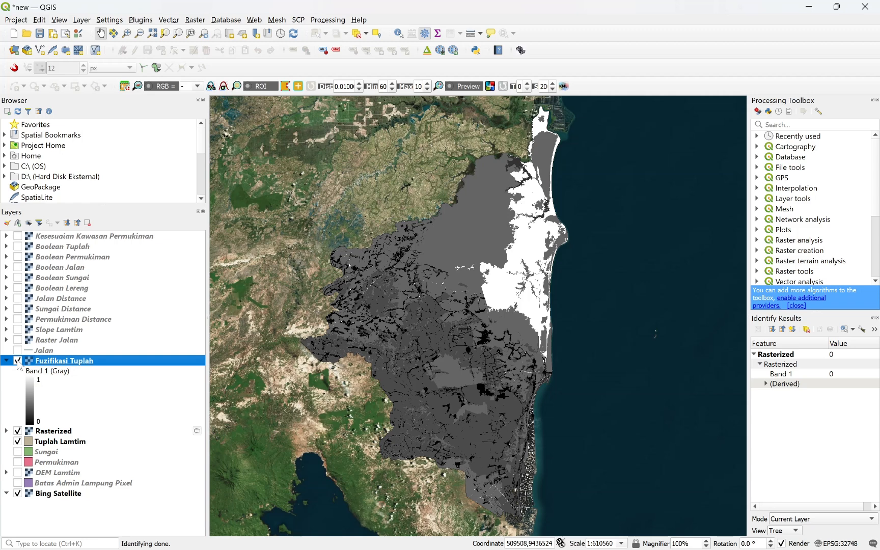
left_click(6, 430)
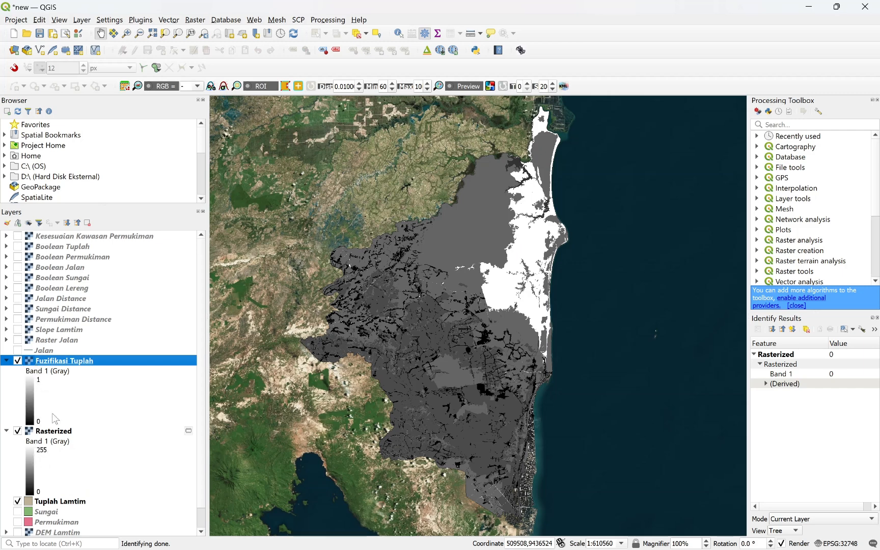
Remove the temporary Rasterized layer from the project.
left_click(52, 431)
scroll(68, 423, "down", 1)
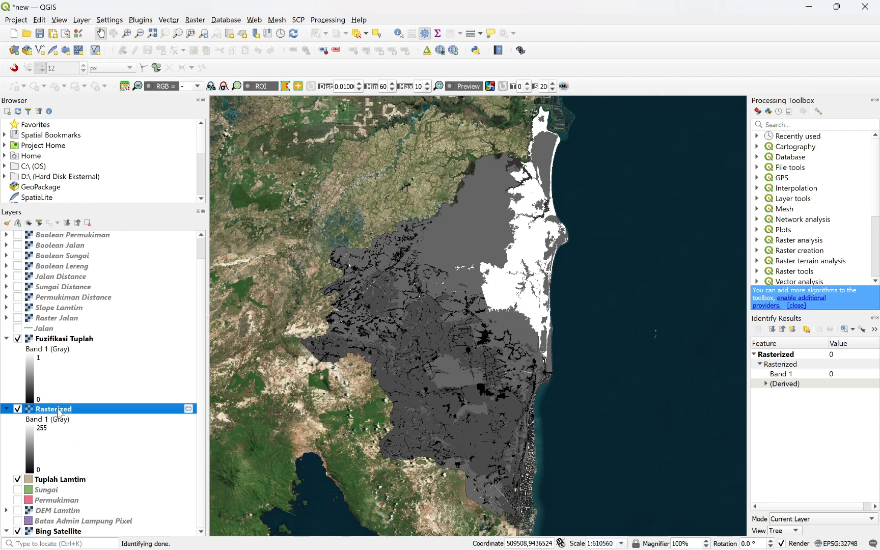
key("ctrl+d")
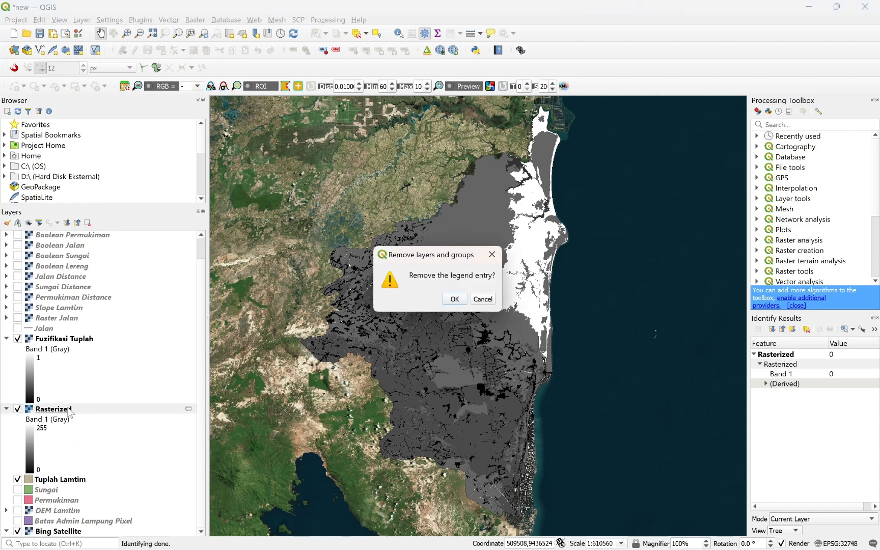
left_click(455, 299)
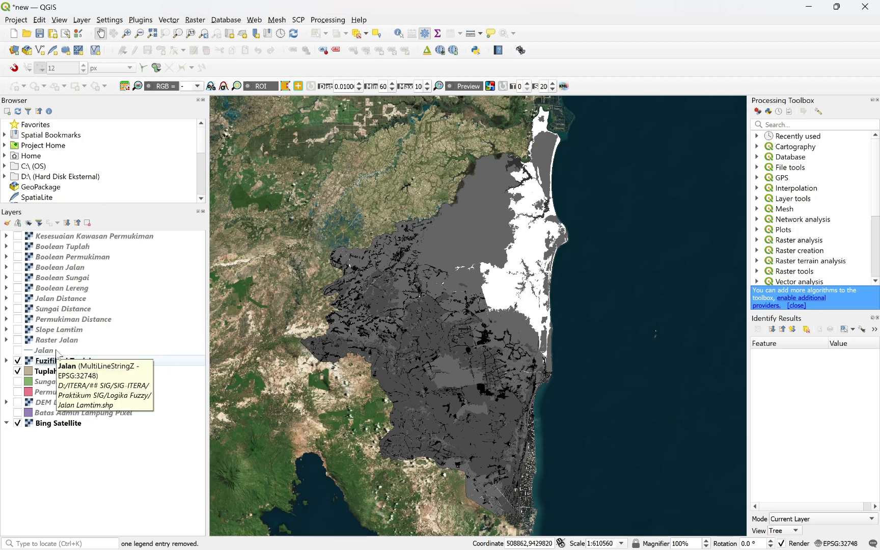
Show the Slope Lamtim layer, hide Fuzifikasi Tuplah and Tuplah Lamtim, and review the fuzzy method slides.
left_click(17, 330)
left_click(17, 361)
left_click(17, 371)
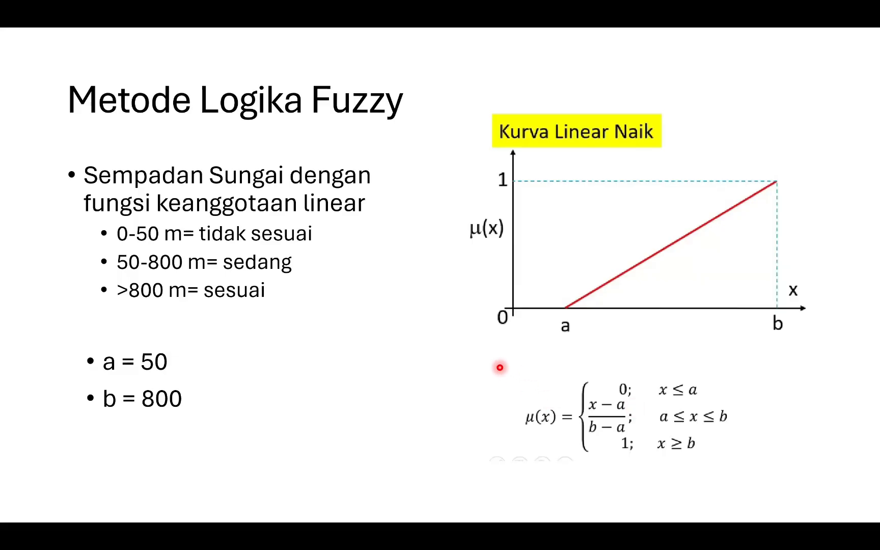
key("Right")
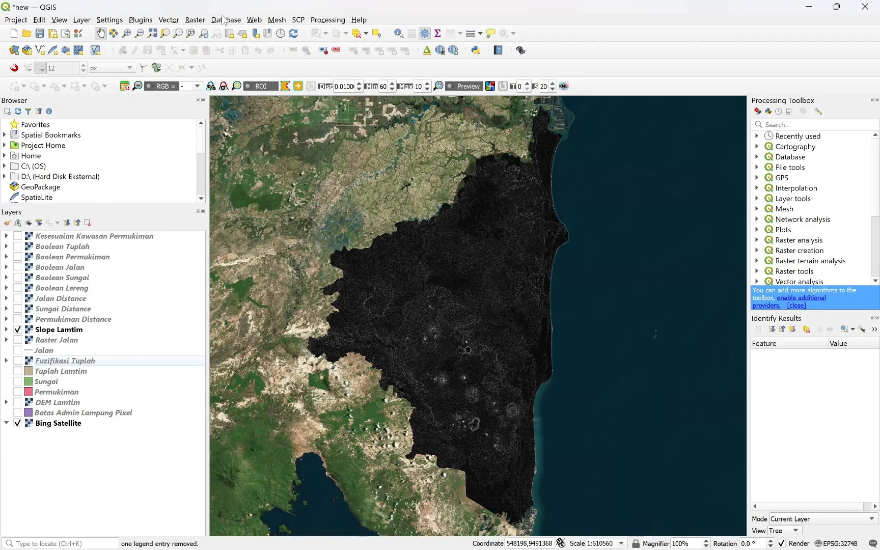
Open the Raster Calculator and enlarge its window to give the expression area more room.
left_click(195, 20)
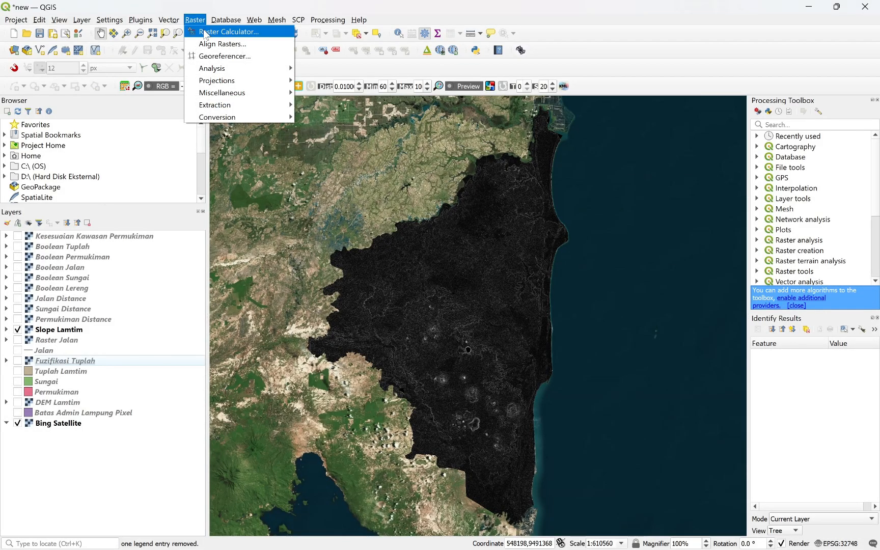
left_click(224, 32)
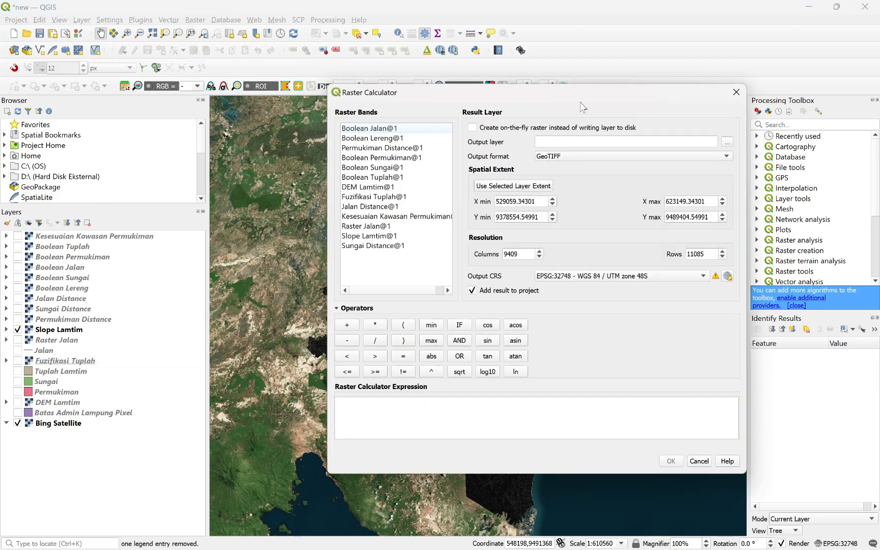
left_click_drag(579, 100, 576, 72)
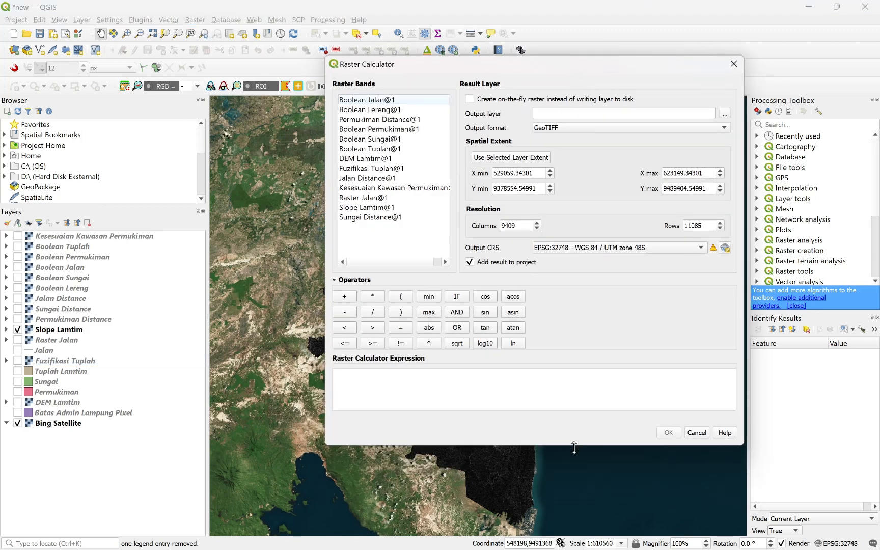
left_click_drag(574, 445, 573, 463)
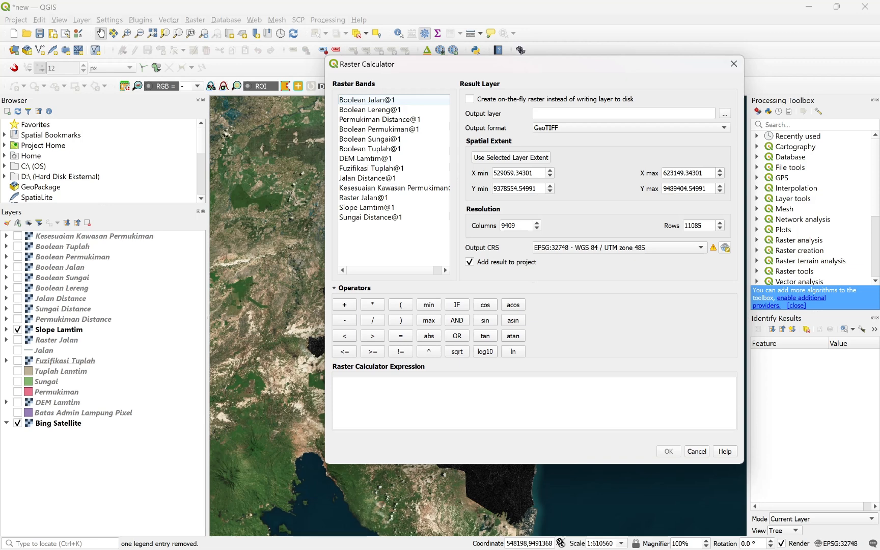
Switch to the Rumus Fuzzy notes in Notepad and examine the terms of the Fuzzy Lereng formula.
key("alt+Tab")
key("alt+Tab")
key("alt+Tab")
key("alt+Tab")
key("alt+Tab")
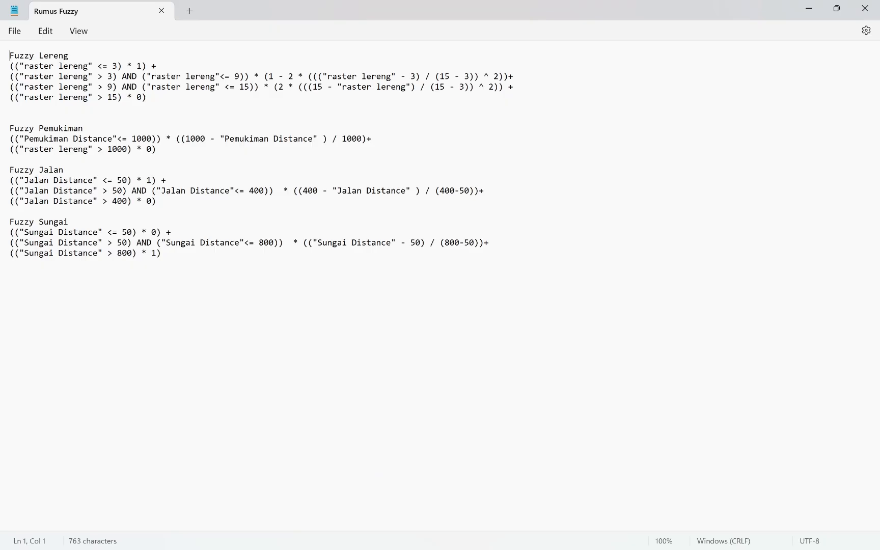
left_click_drag(9, 66, 147, 98)
left_click(10, 263)
left_click_drag(132, 66, 143, 67)
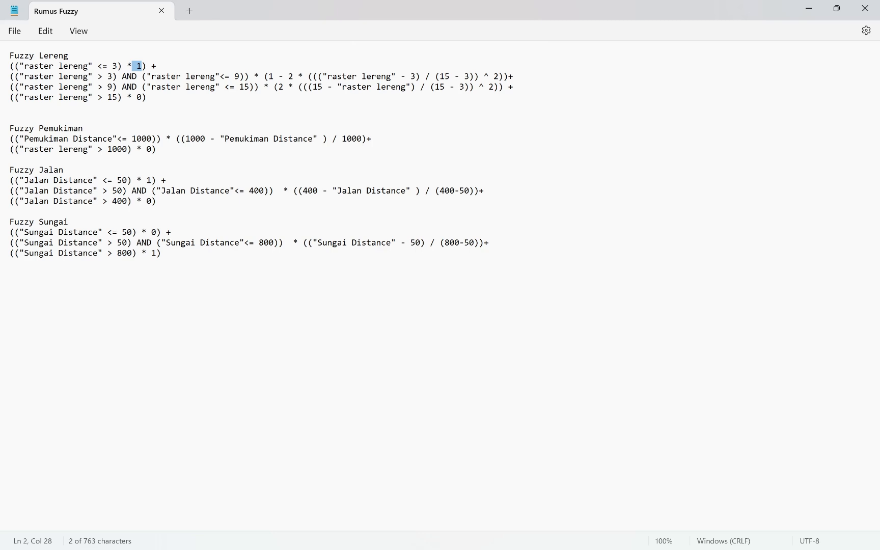
left_click_drag(269, 76, 509, 87)
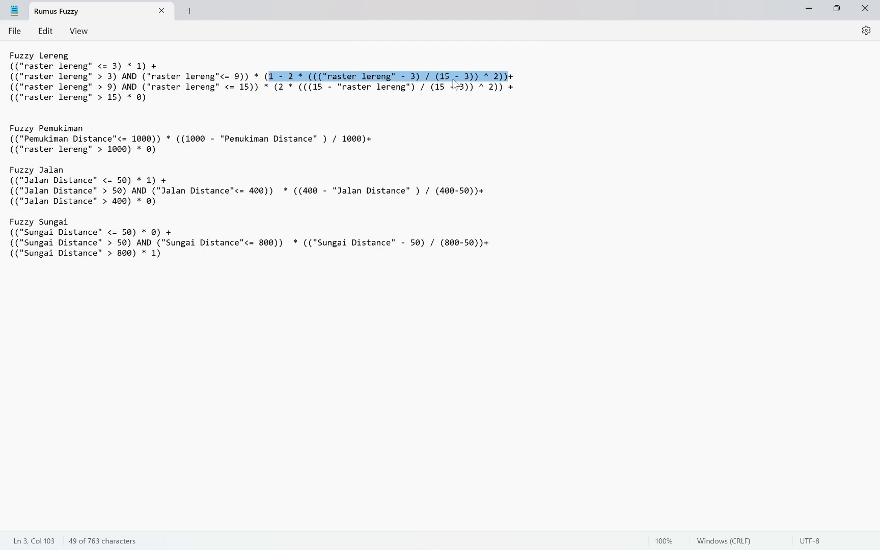
Compare the squared and zero terms of the Fuzzy Lereng formula with the Kurva Sigmoid Penyusutan equation on the PowerPoint slide.
key("alt+Tab")
key("Tab")
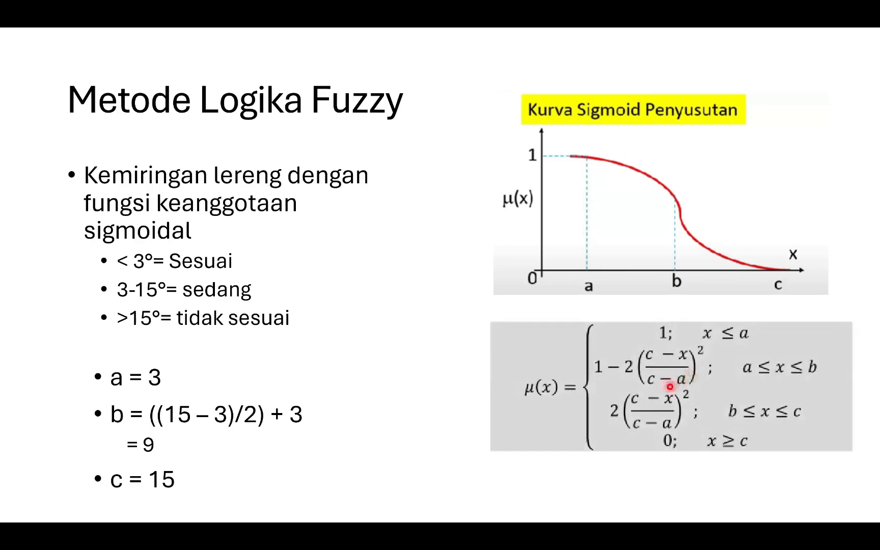
key("alt+Tab")
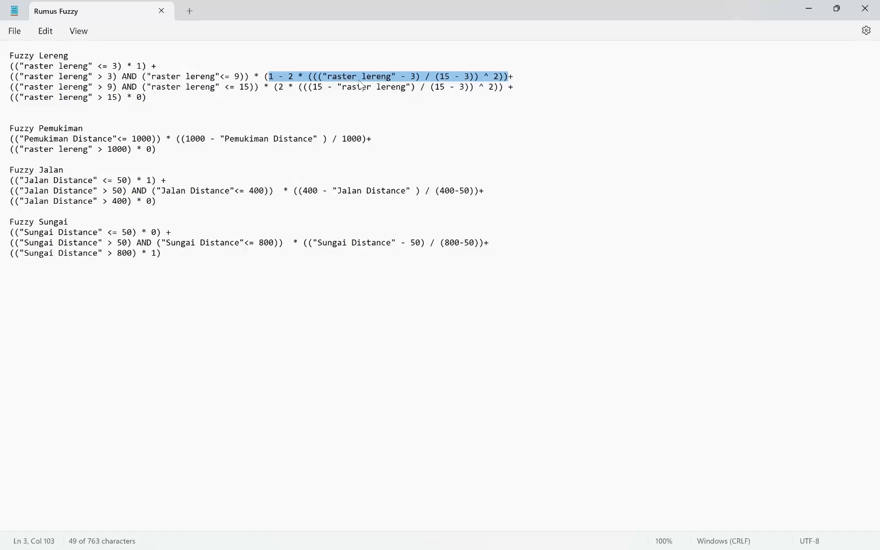
left_click(493, 77)
left_click_drag(484, 79, 500, 79)
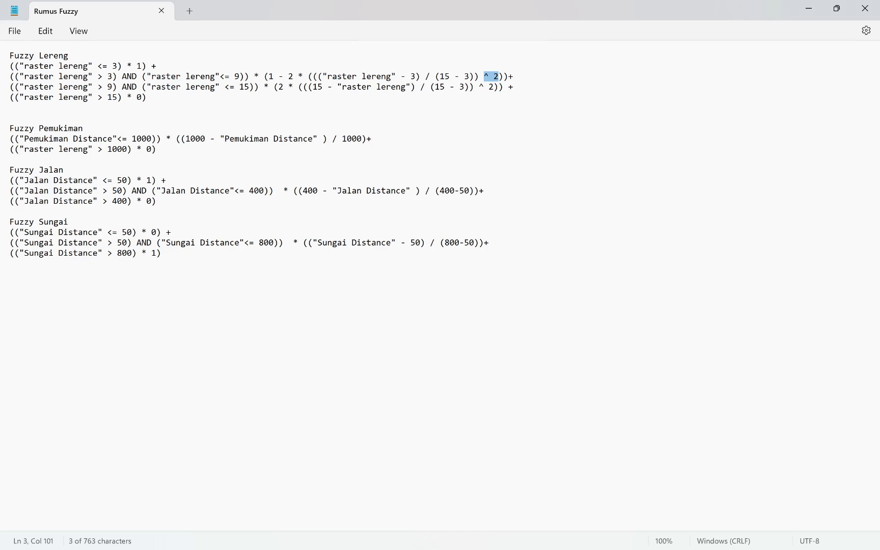
key("alt+Tab")
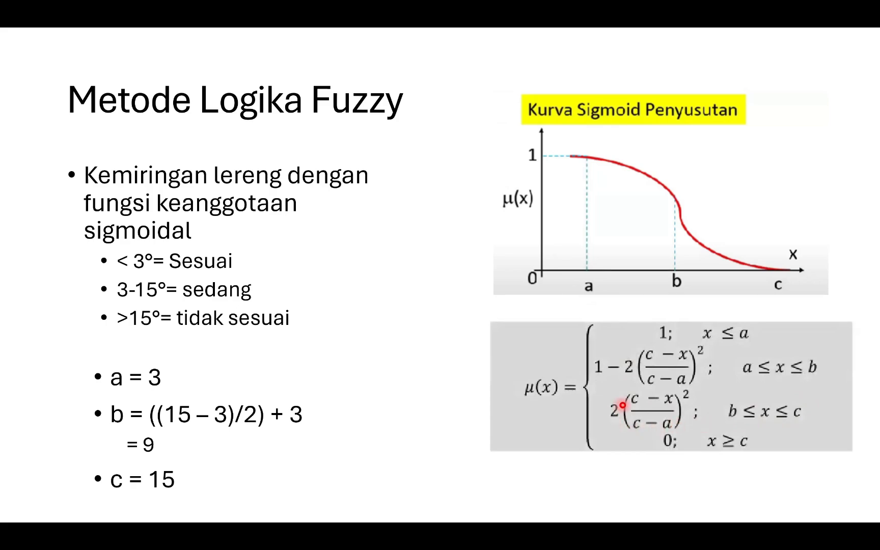
key("alt+Tab")
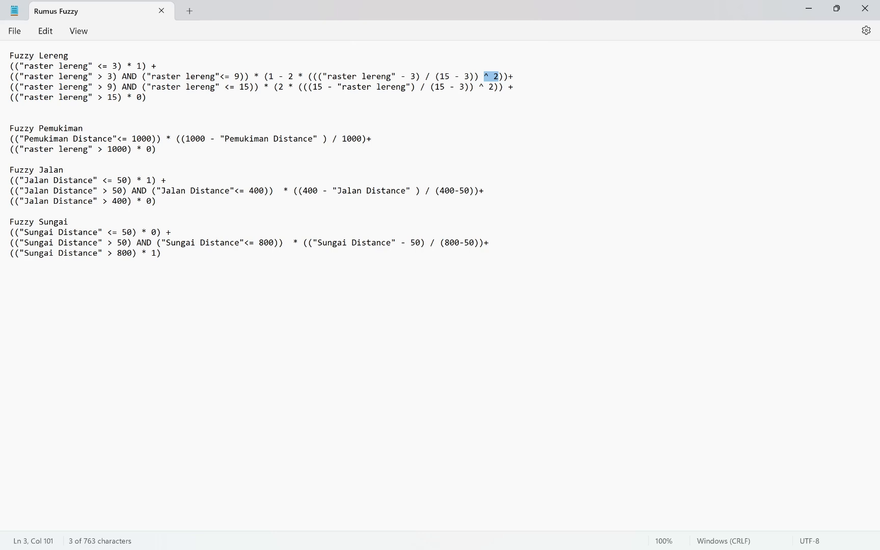
left_click_drag(156, 102, 132, 105)
key("Right")
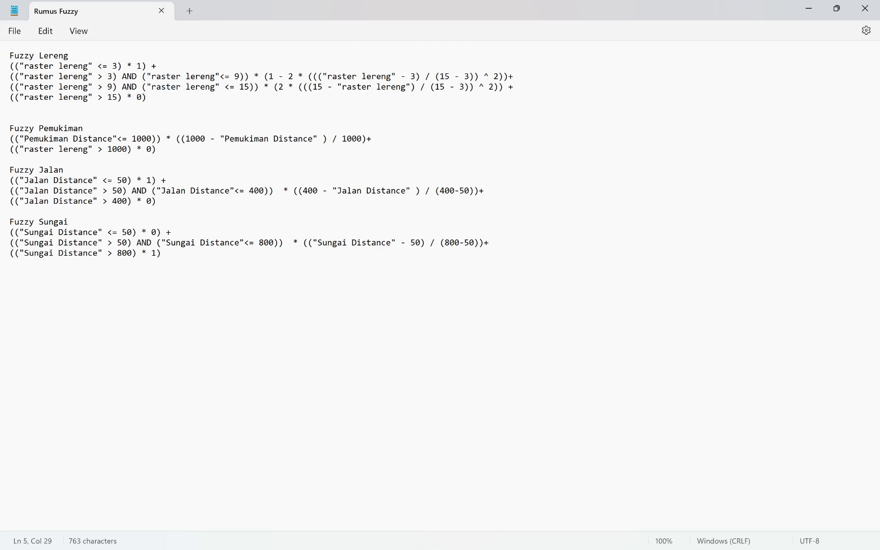
key("alt+Tab")
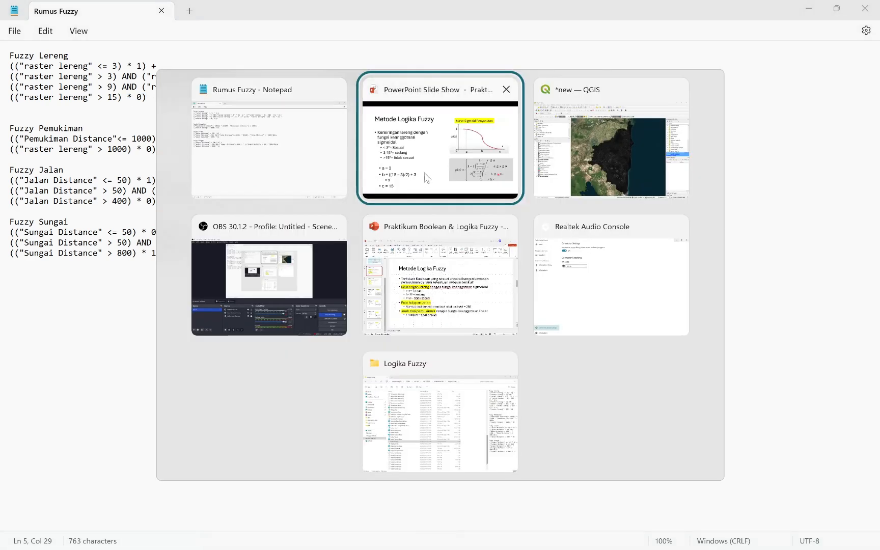
key("alt+Tab")
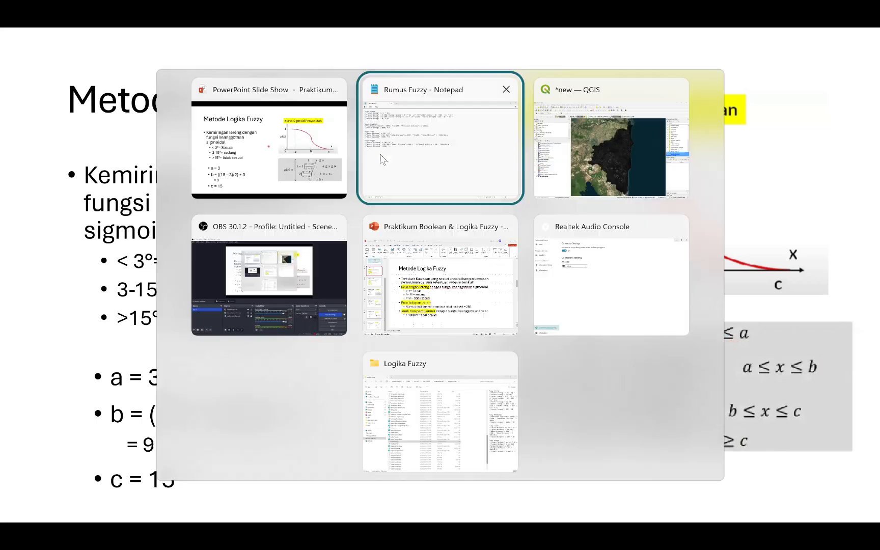
Copy the four-line Fuzzy Lereng formula from the notes into the Raster Calculator expression in QGIS.
left_click_drag(147, 97, 9, 66)
key("ctrl+c")
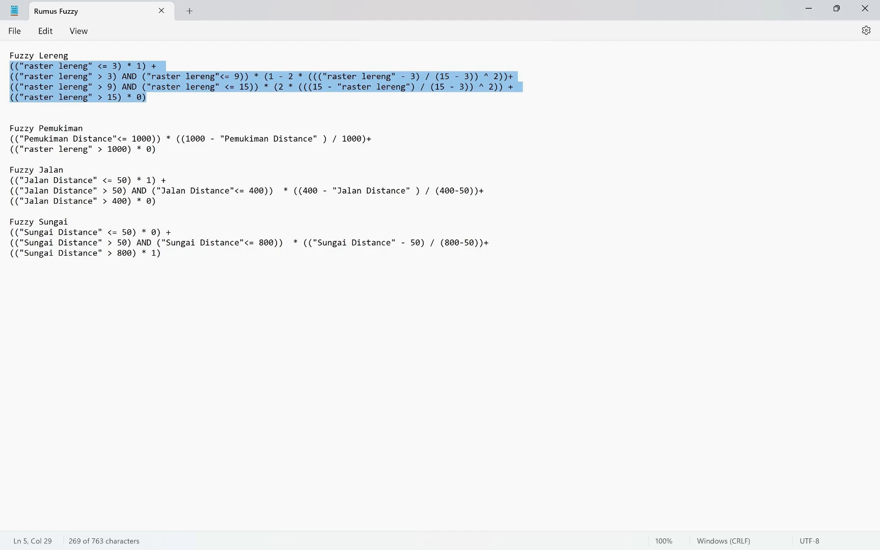
key("alt+Tab")
key("ctrl+v")
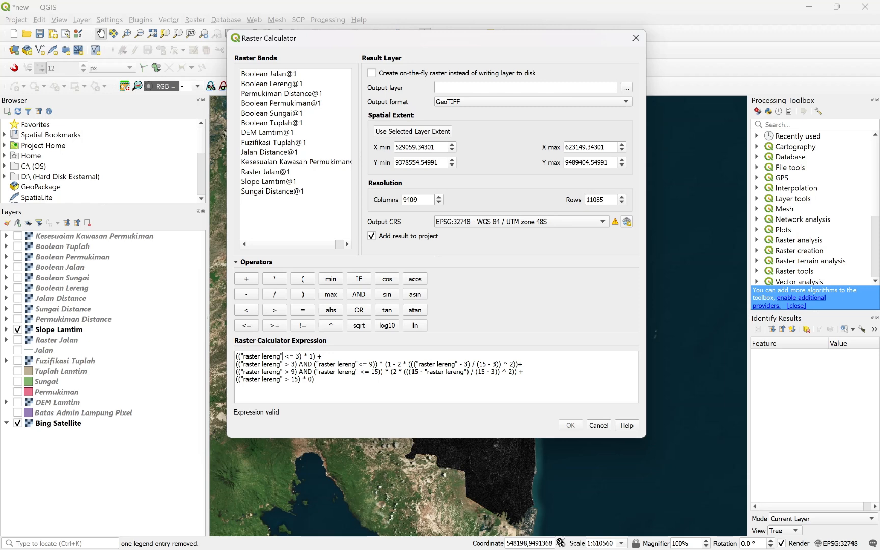
Replace every "raster lereng" reference in the first two lines of the expression with "Slope Lamtim@1".
left_click_drag(282, 356, 244, 356)
double_click(268, 182)
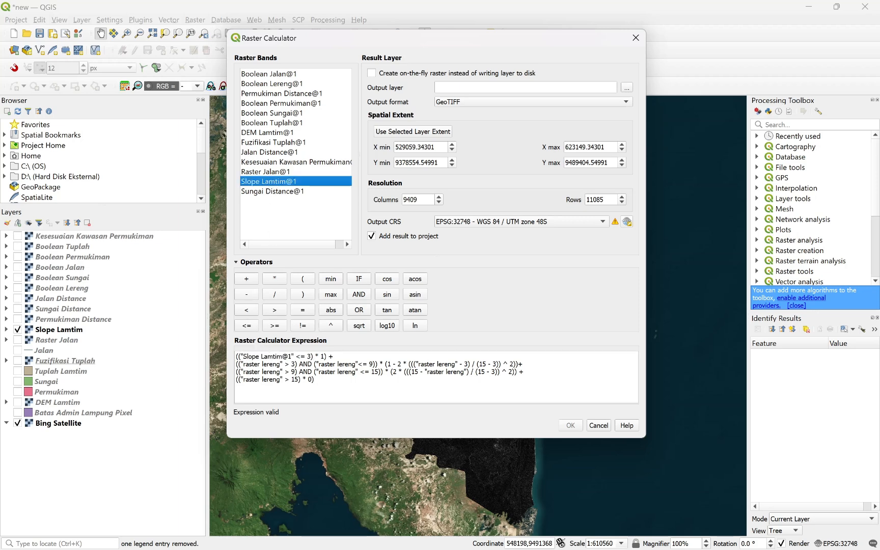
left_click_drag(241, 356, 292, 357)
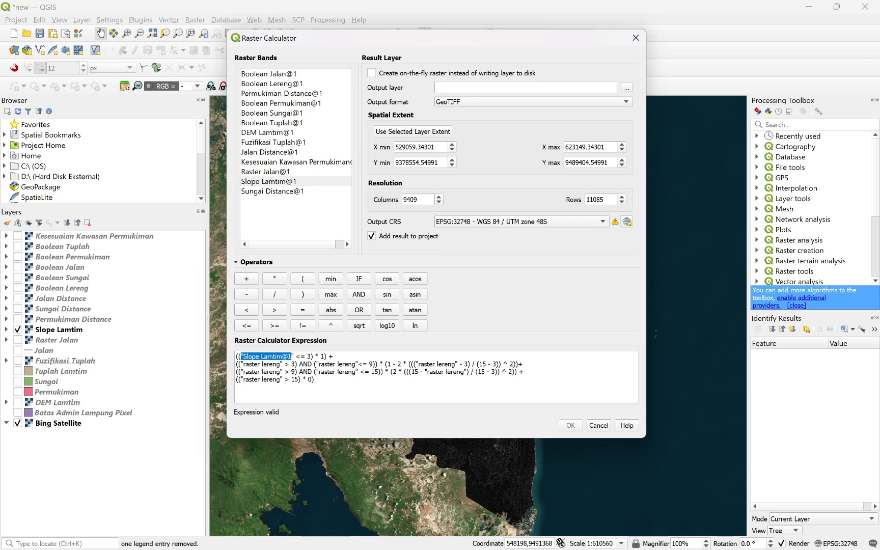
left_click(294, 357)
left_click_drag(241, 364, 369, 363)
double_click(271, 182)
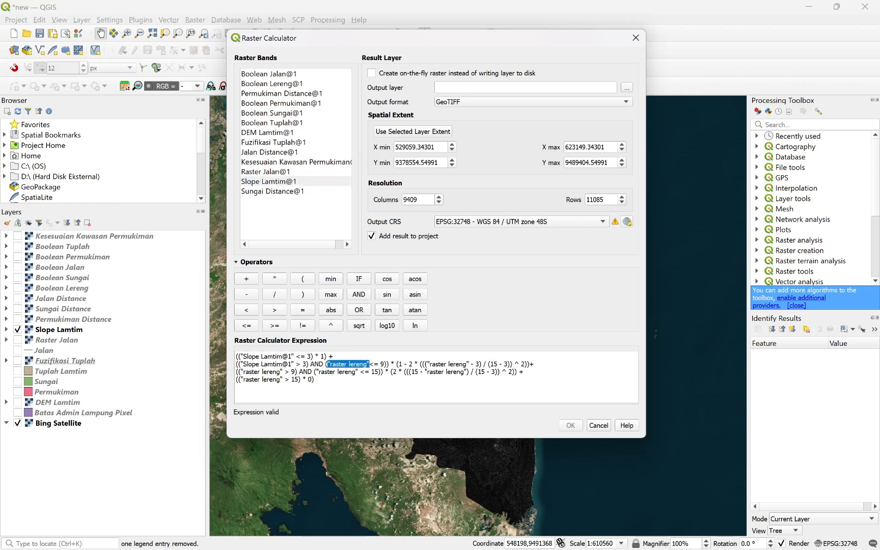
double_click(273, 181)
left_click_drag(437, 363, 481, 363)
double_click(285, 182)
Replace the "raster lereng" references in the last two lines of the expression with "Slope Lamtim@1".
left_click_drag(241, 372, 367, 374)
double_click(280, 181)
double_click(280, 181)
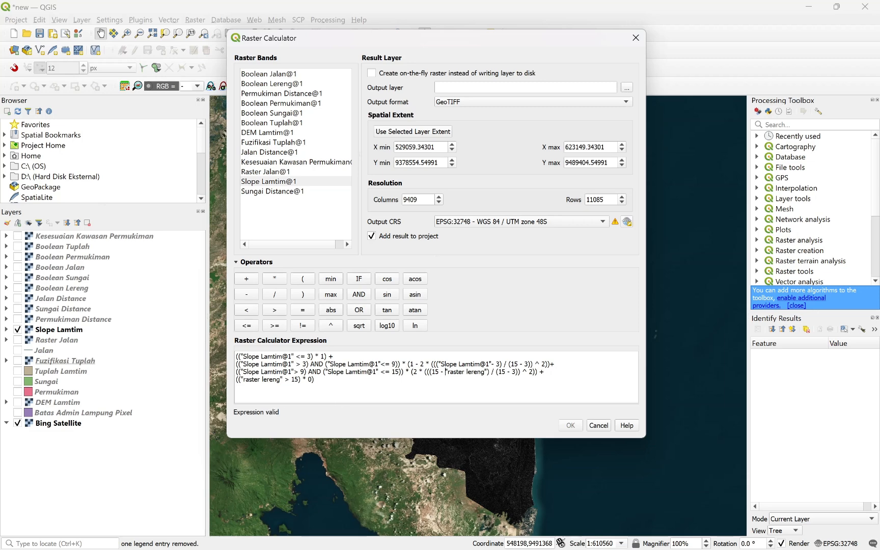
left_click_drag(444, 372, 487, 371)
double_click(267, 181)
left_click_drag(284, 380, 249, 379)
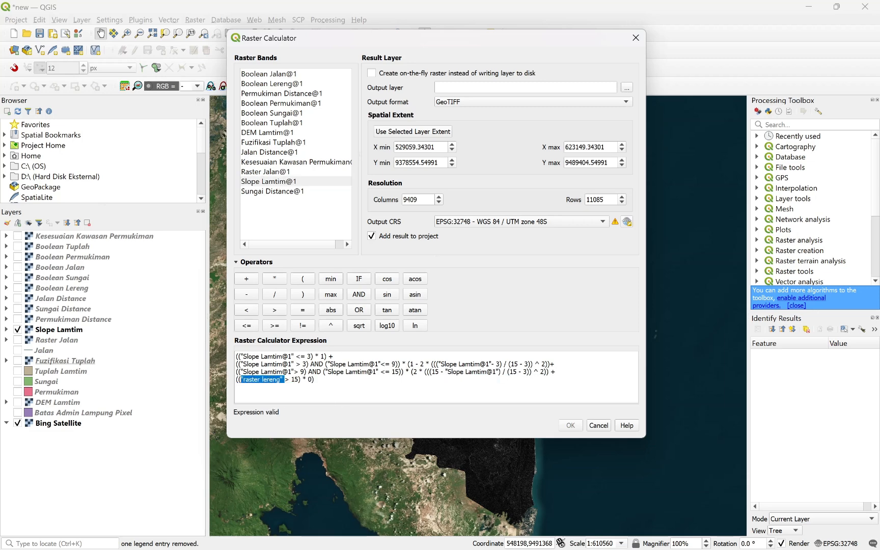
double_click(278, 181)
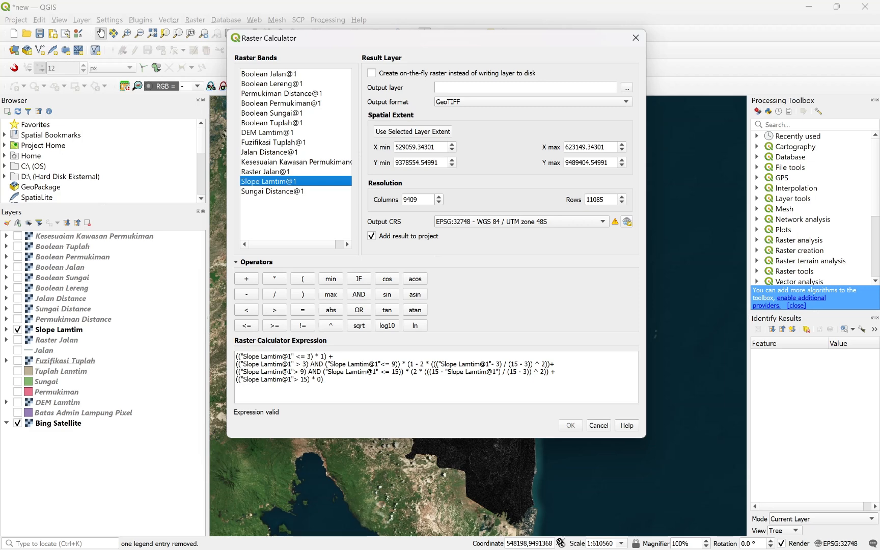
Save the result as Fuzifikasi Lereng in the new folder and run the calculation with the extent of Slope Lamtim@1.
left_click(626, 87)
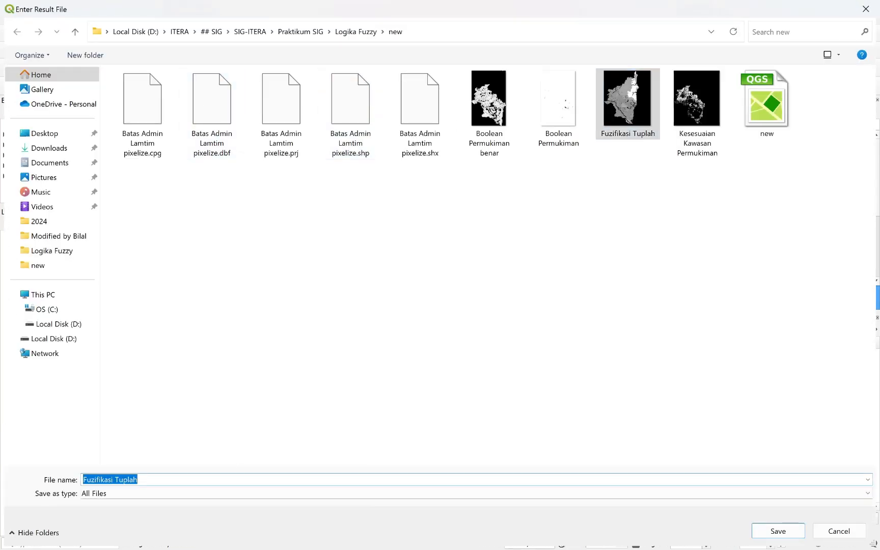
key("Right")
key("BackSpace")
key("BackSpace")
key("BackSpace")
key("BackSpace")
key("BackSpace")
key("BackSpace")
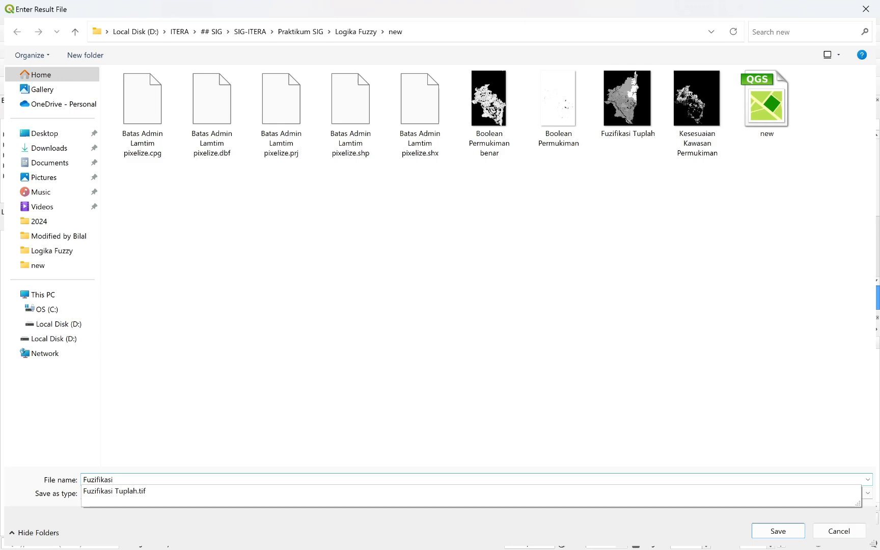
type("Lereng")
key("Return")
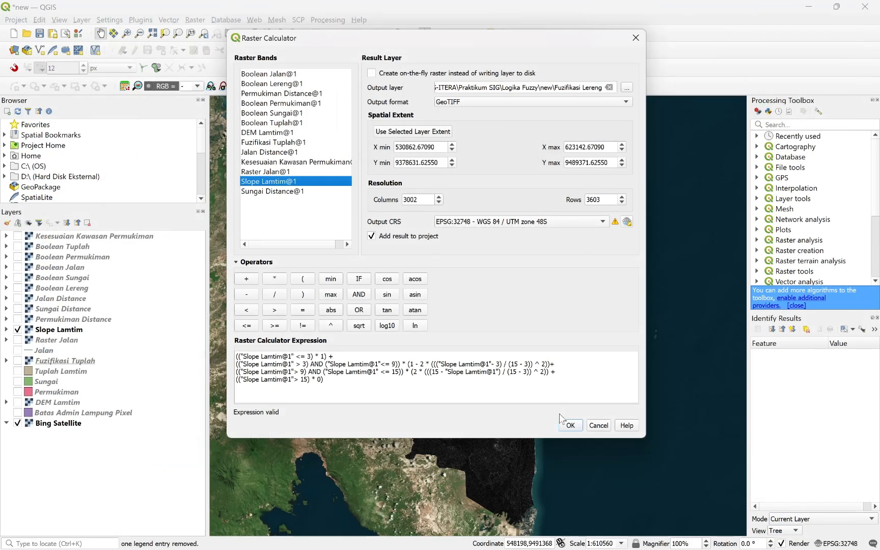
left_click(563, 426)
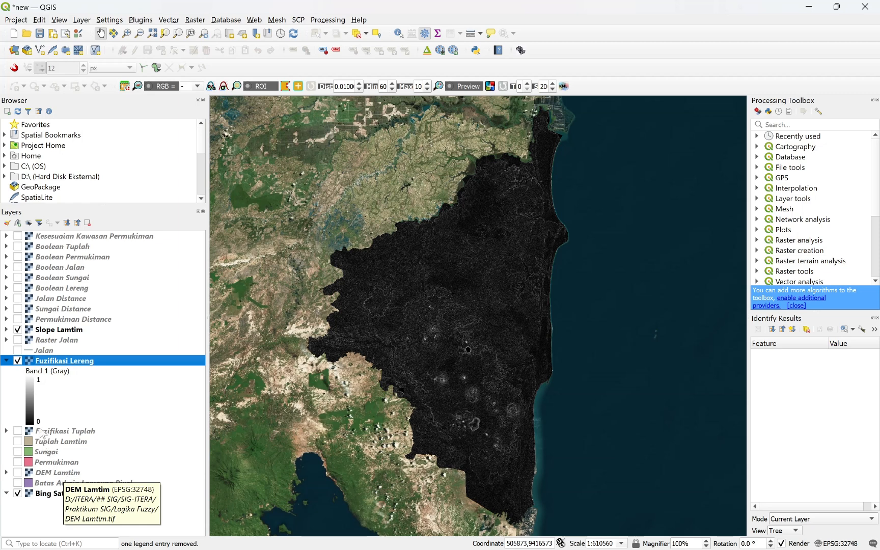
Collapse the Fuzifikasi Lereng legend, show Fuzifikasi Tuplah, and hide Slope Lamtim to reveal the fuzzified slope raster.
left_click(7, 361)
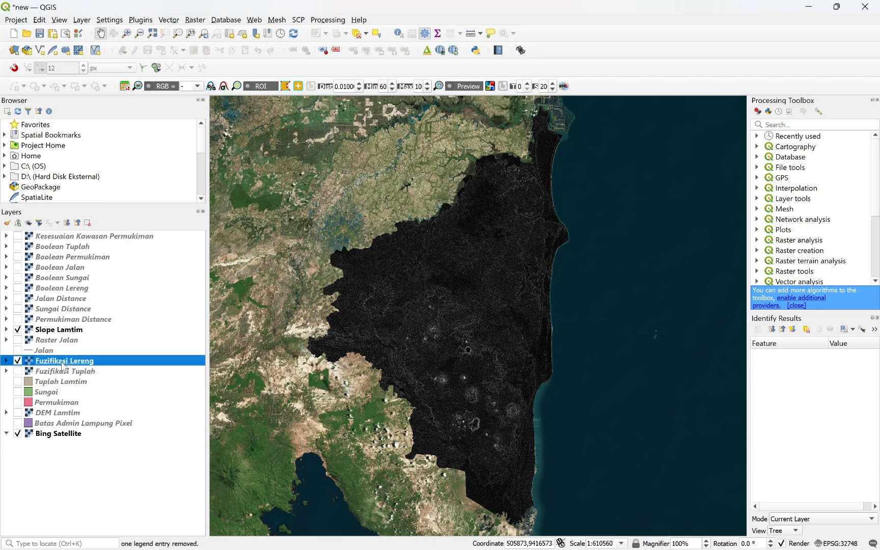
left_click(18, 371)
left_click(18, 330)
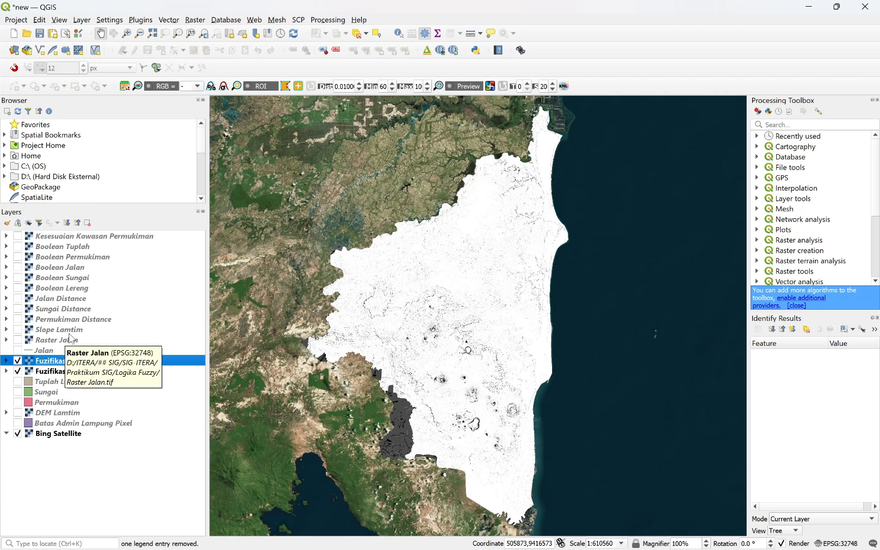
Show the Permukiman Distance layer with its legend expanded and open the Raster Calculator.
left_click(74, 320)
left_click(18, 319)
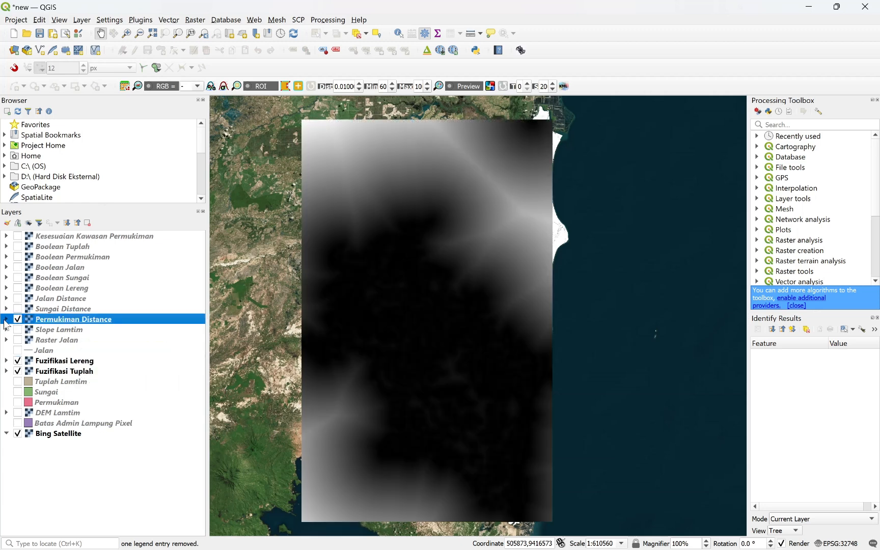
left_click(6, 320)
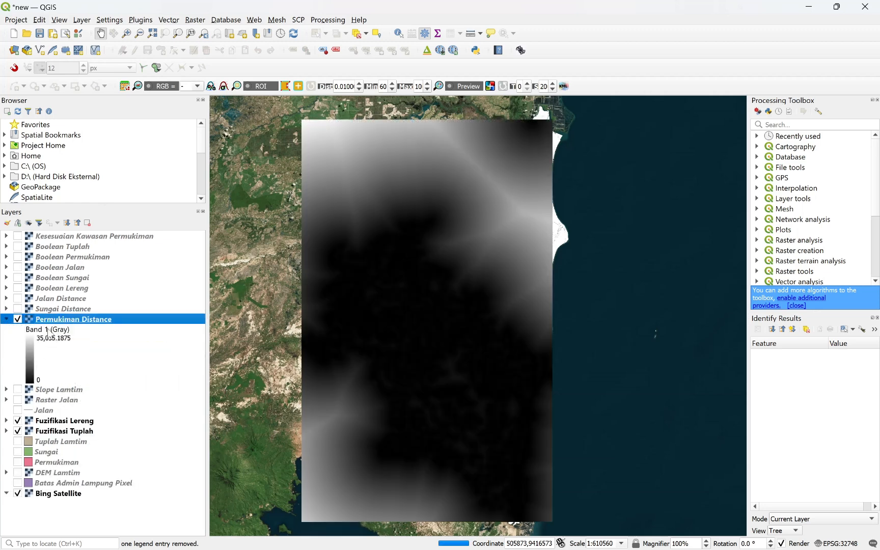
left_click(198, 21)
left_click(207, 32)
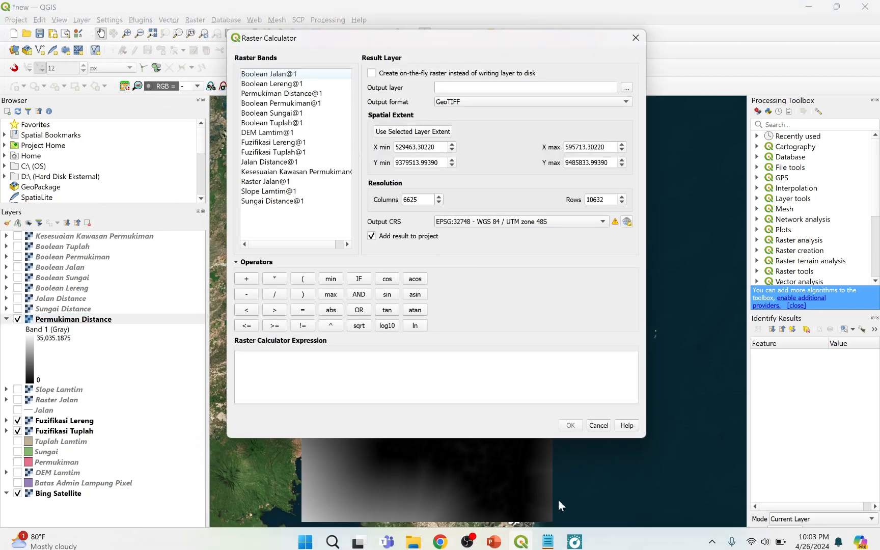
Check the Fuzzy Pemukiman formula in Notepad against the PowerPoint slide on the linear membership function for settlement distance.
mouse_move(548, 544)
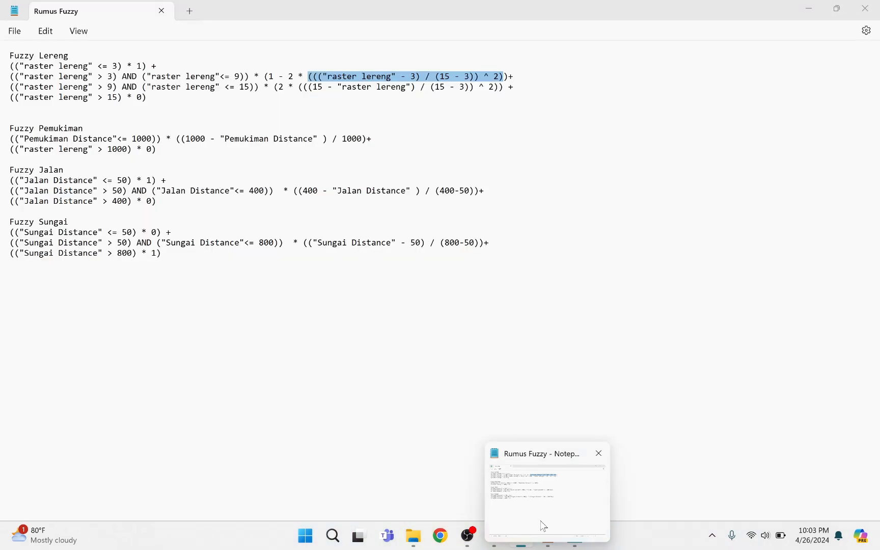
left_click(540, 526)
left_click_drag(157, 149, 5, 152)
key("alt+Tab")
key("alt+Tab")
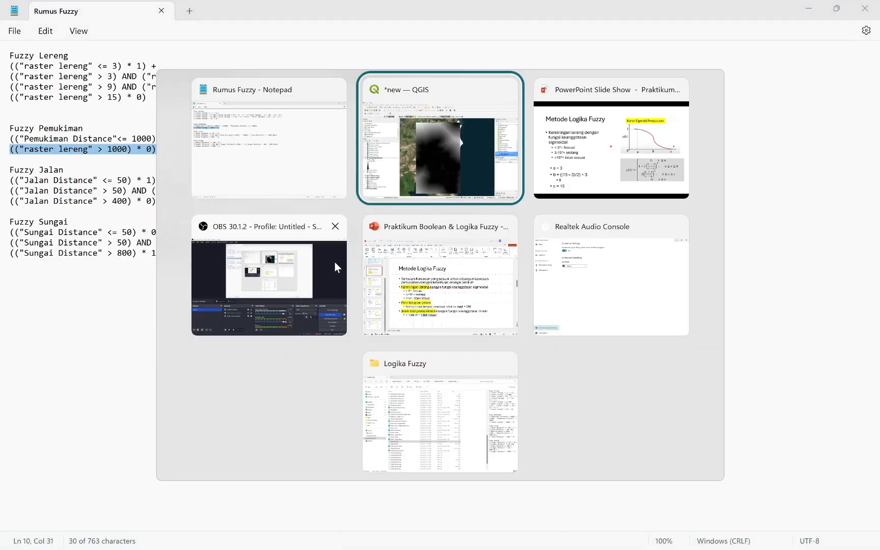
key("Right")
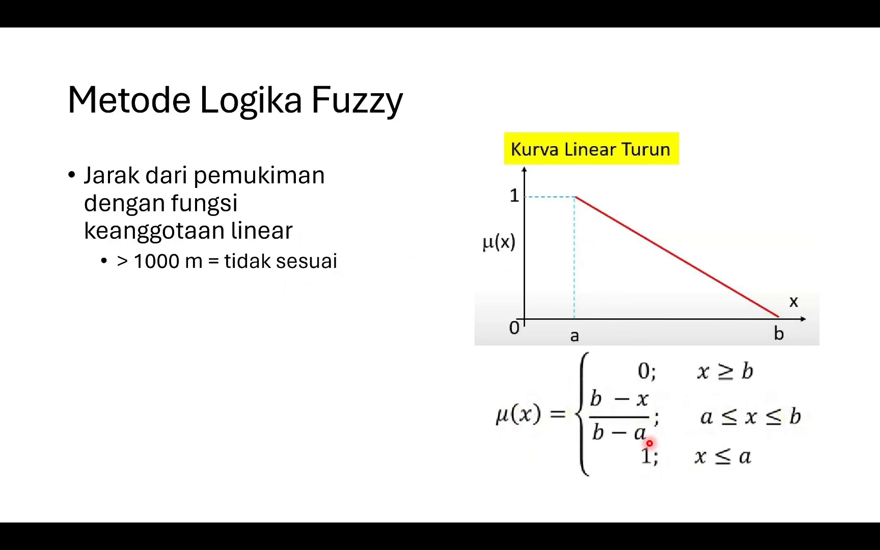
key("alt+Tab")
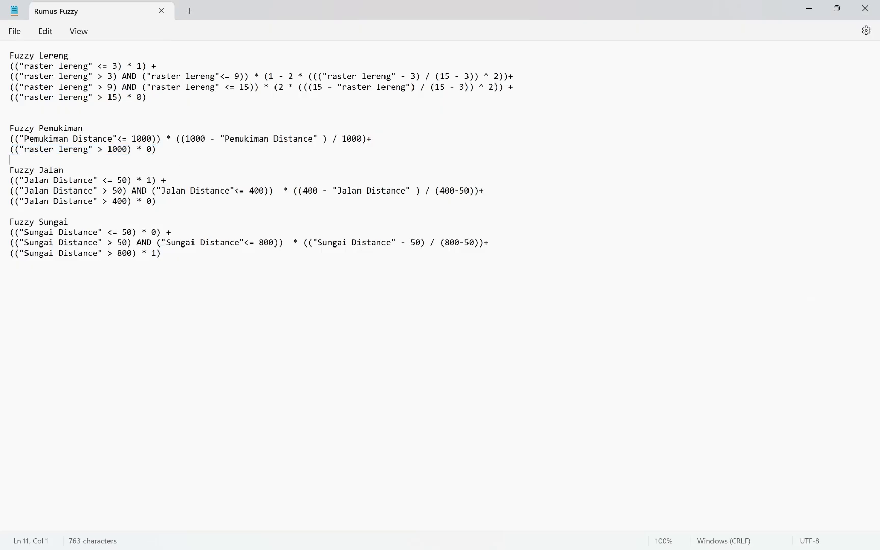
Copy the two-line Fuzzy Pemukiman formula from Notepad into the QGIS Raster Calculator expression.
left_click_drag(158, 149, 11, 143)
key("ctrl+c")
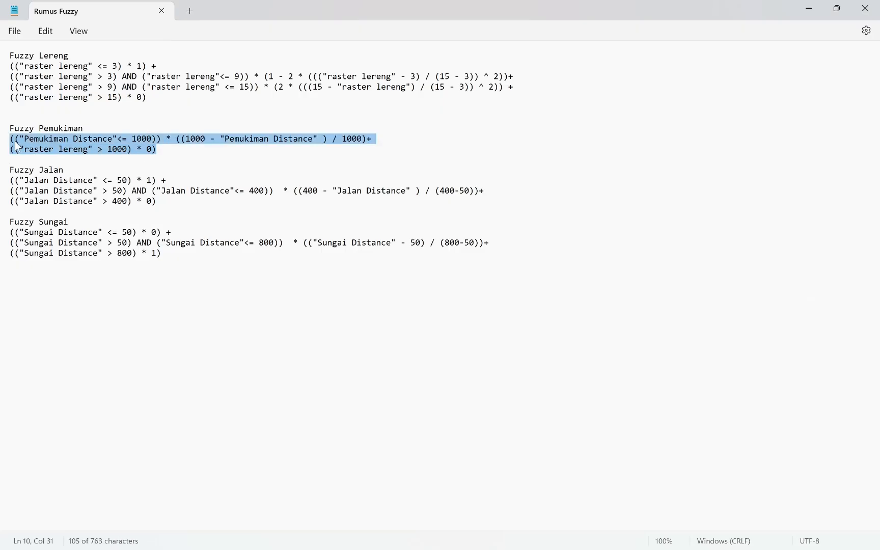
key("alt+Tab")
key("alt+Tab")
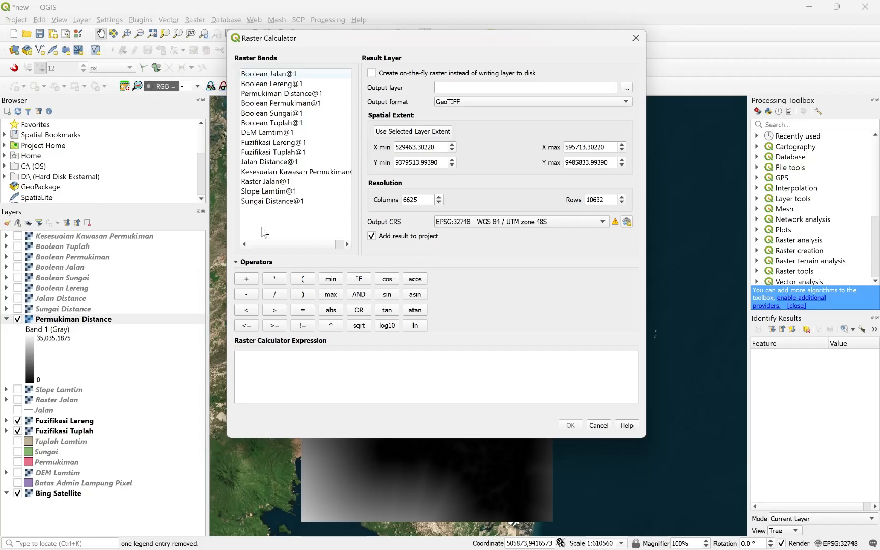
key("ctrl+v")
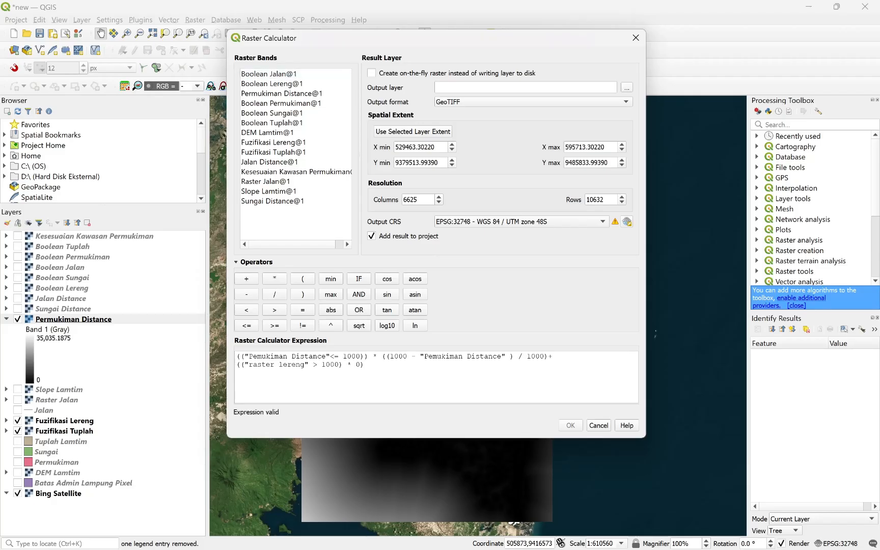
Replace both "Pemukiman Distance" references and the "raster lereng" reference in the expression with "Permukiman Distance@1".
left_click_drag(330, 356, 244, 356)
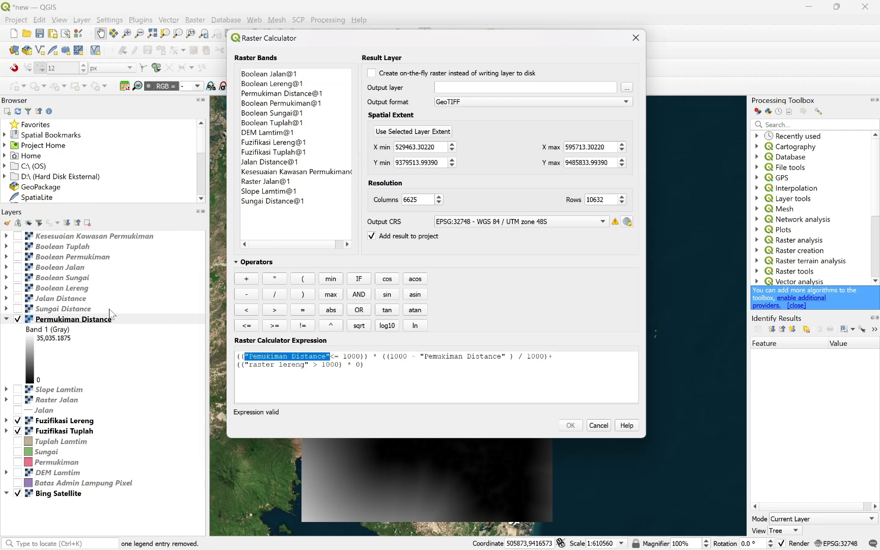
double_click(274, 95)
mouse_move(518, 357)
left_mouse_down()
mouse_move(476, 357)
mouse_move(523, 357)
left_mouse_up()
double_click(275, 94)
left_click_drag(244, 364, 314, 365)
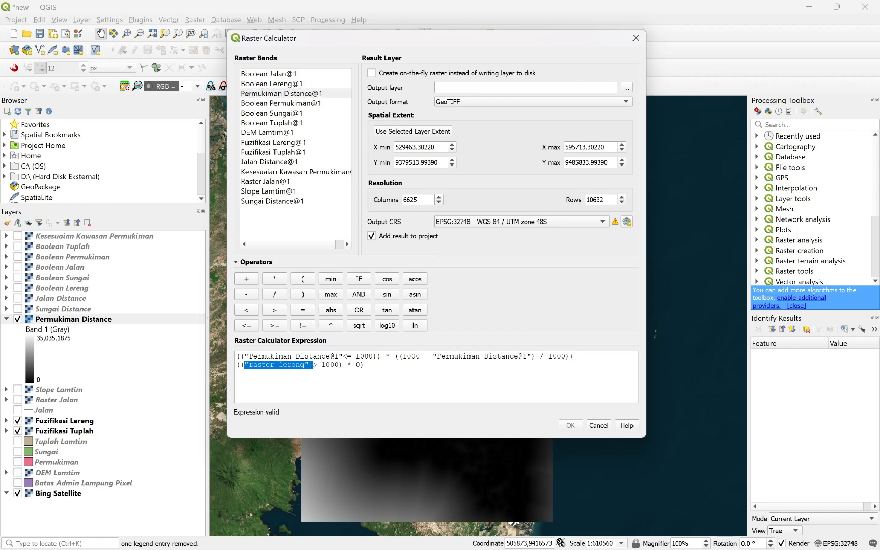
double_click(258, 95)
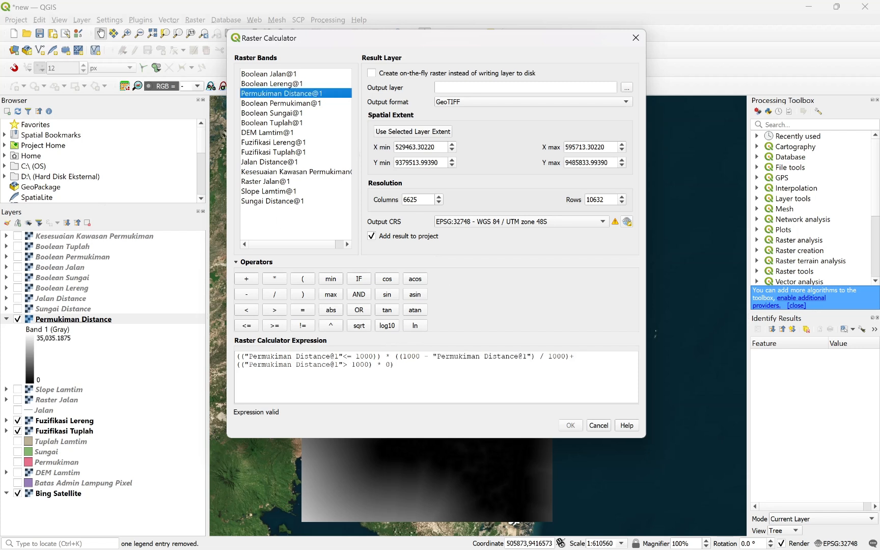
Save the result as Fuzifikasi Permukiman in the new folder and run the calculation.
left_click(627, 88)
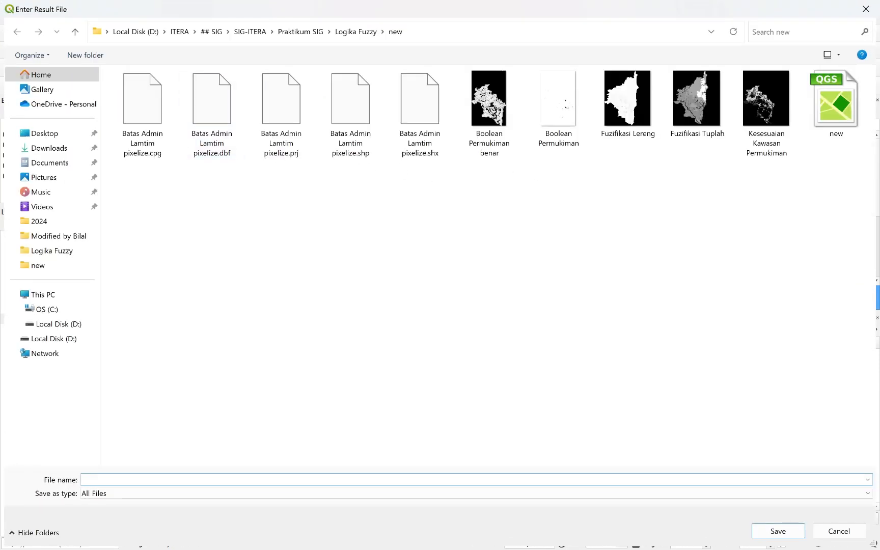
type("Fuzifi")
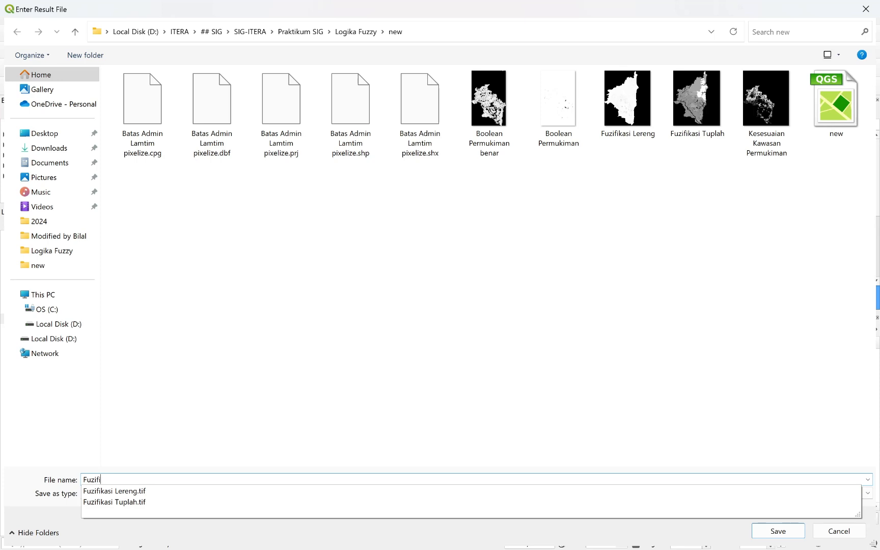
type("kasi Permukima")
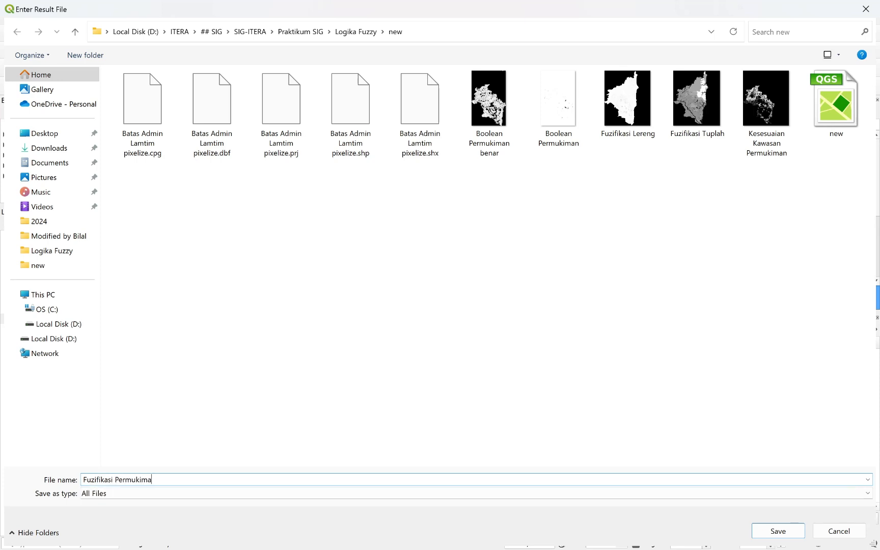
type("n")
key("Return")
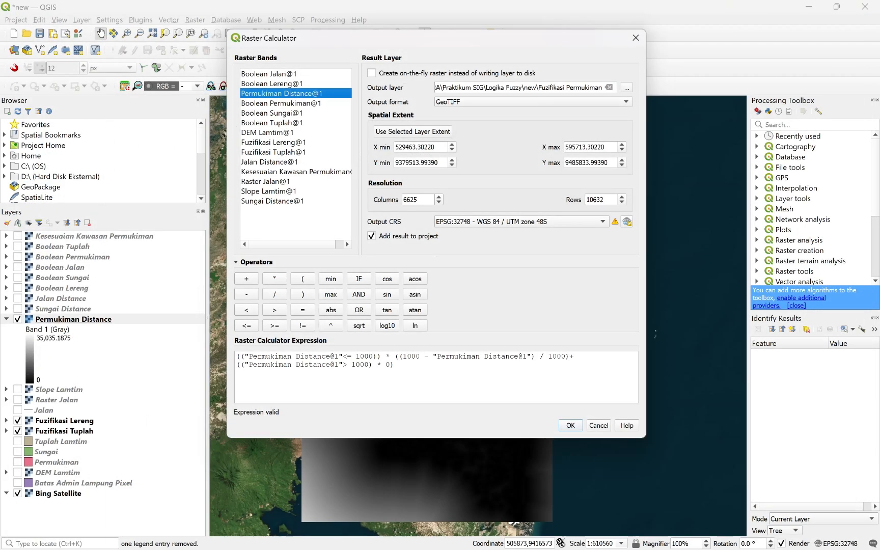
left_click(570, 426)
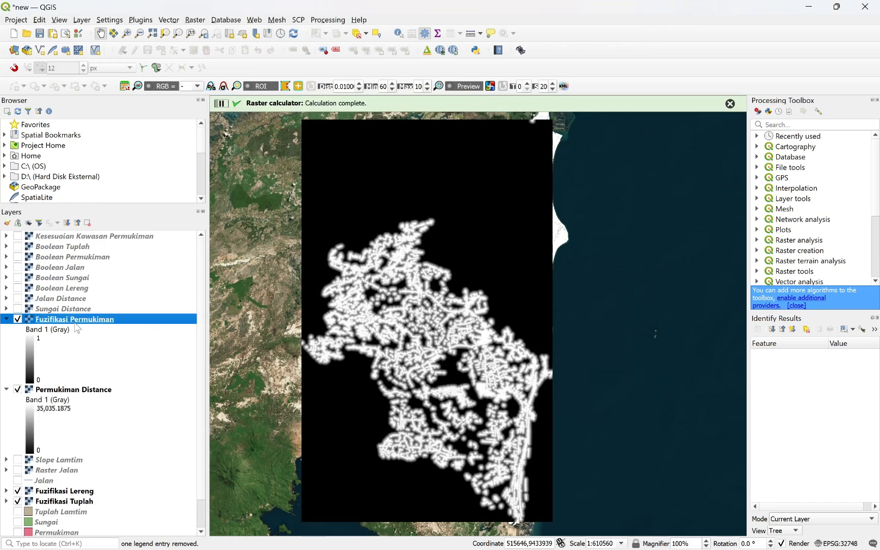
Move Fuzifikasi Lereng and Fuzifikasi Tuplah above Fuzifikasi Permukiman, collapse the expanded legends, and hide Permukiman Distance.
left_click(61, 491)
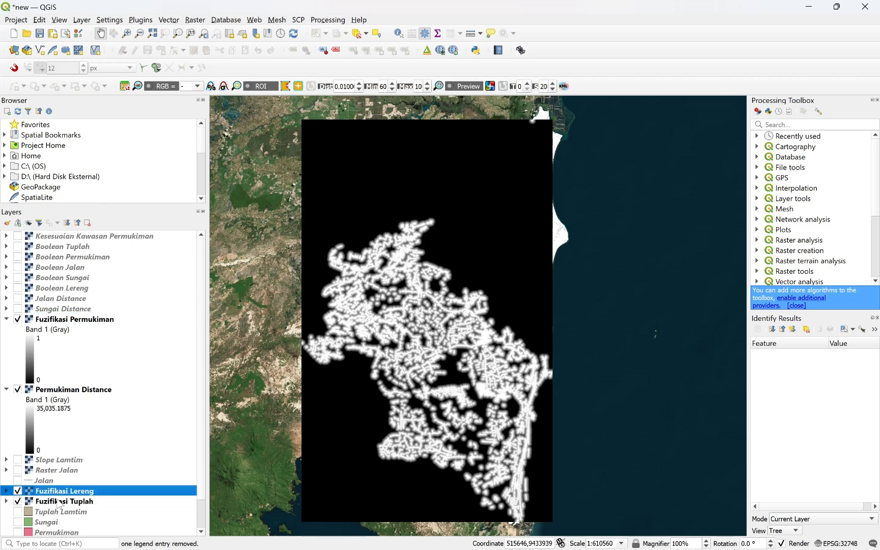
left_click(59, 504, "ctrl")
left_click_drag(57, 501, 75, 322)
left_click(6, 340)
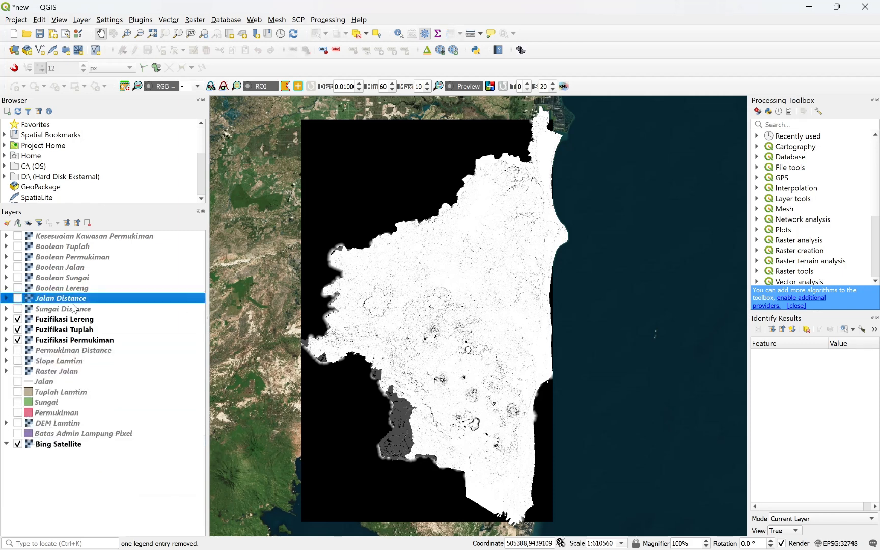
Review the PowerPoint slide on the linear membership function for road distance, including its a and b limits.
key("alt+Tab")
key("alt+Tab")
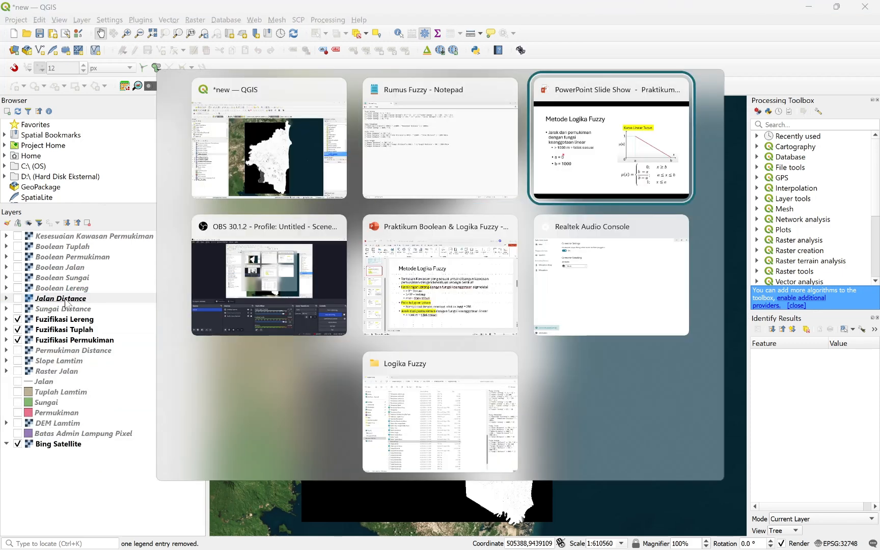
key("Right")
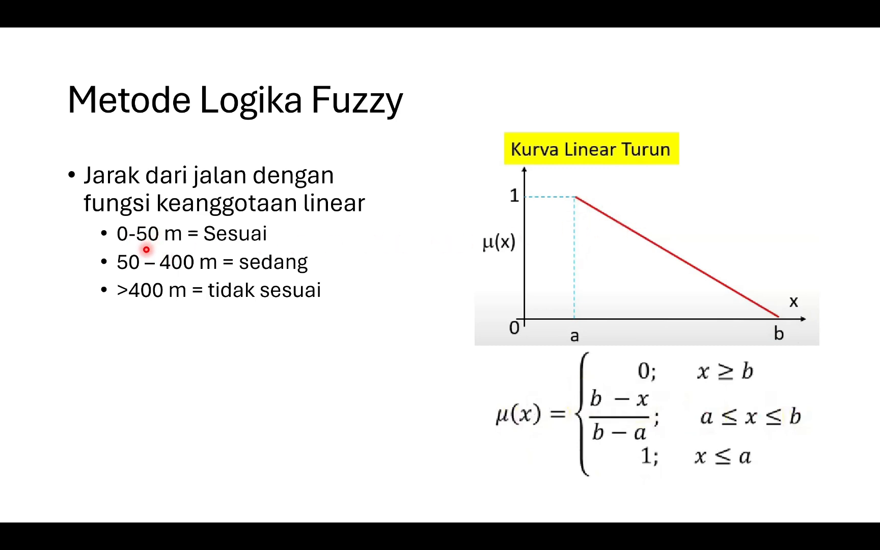
key("Right")
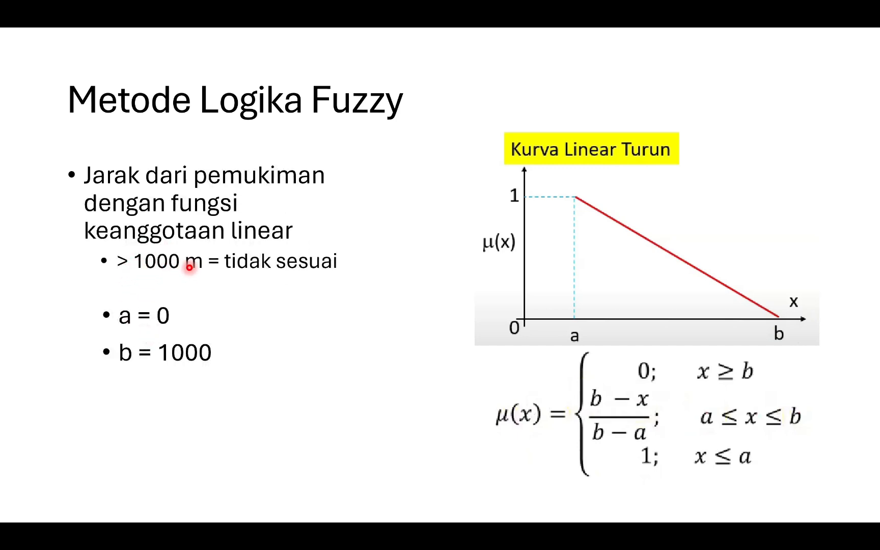
key("Left")
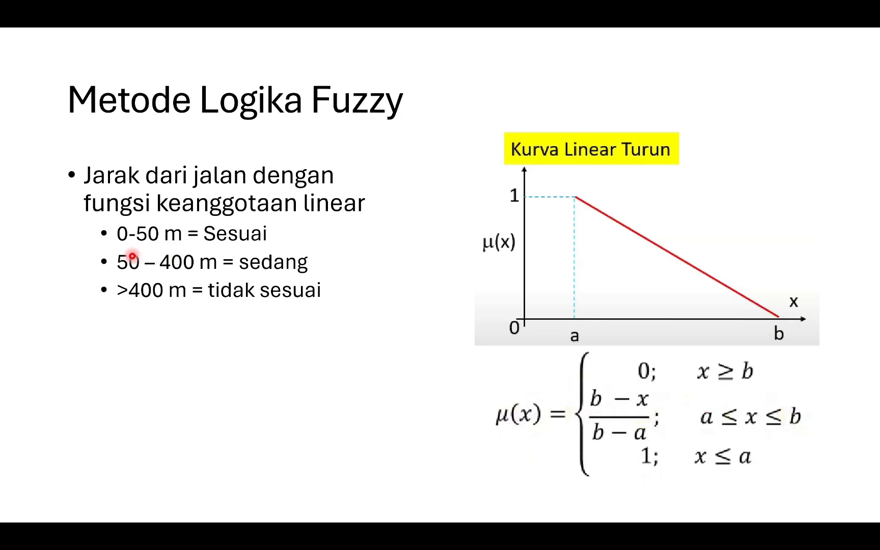
key("Right")
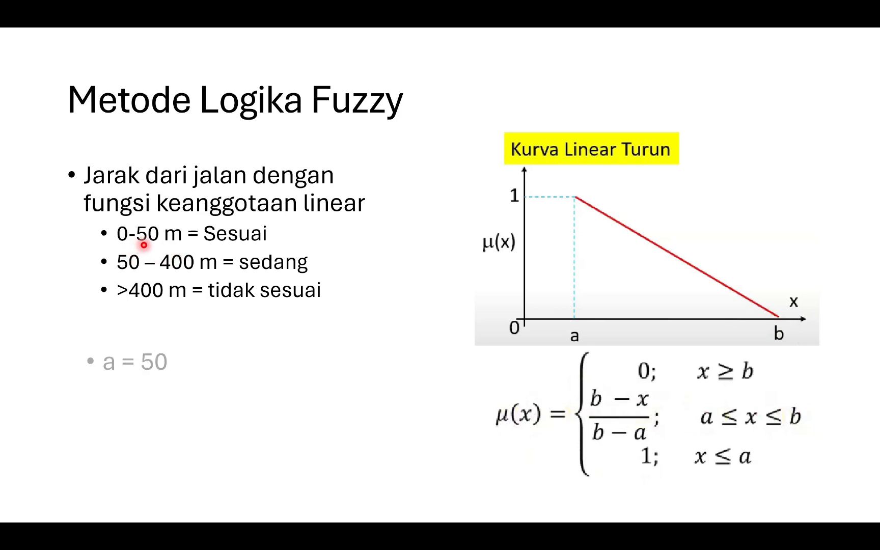
key("Right")
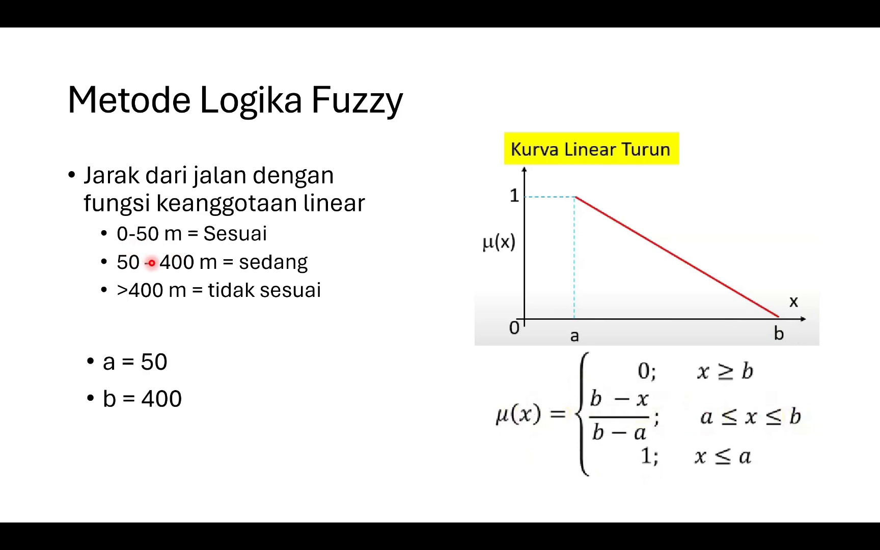
key("alt+Tab")
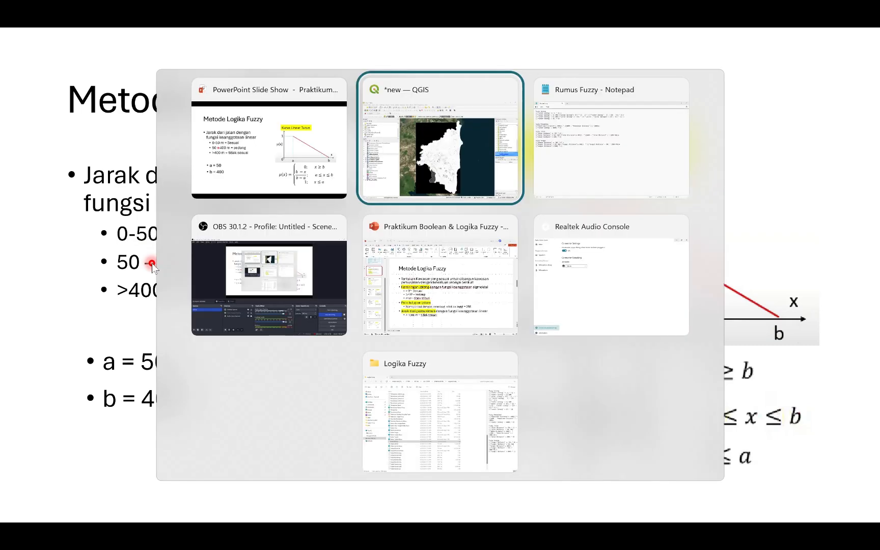
key("alt+Tab")
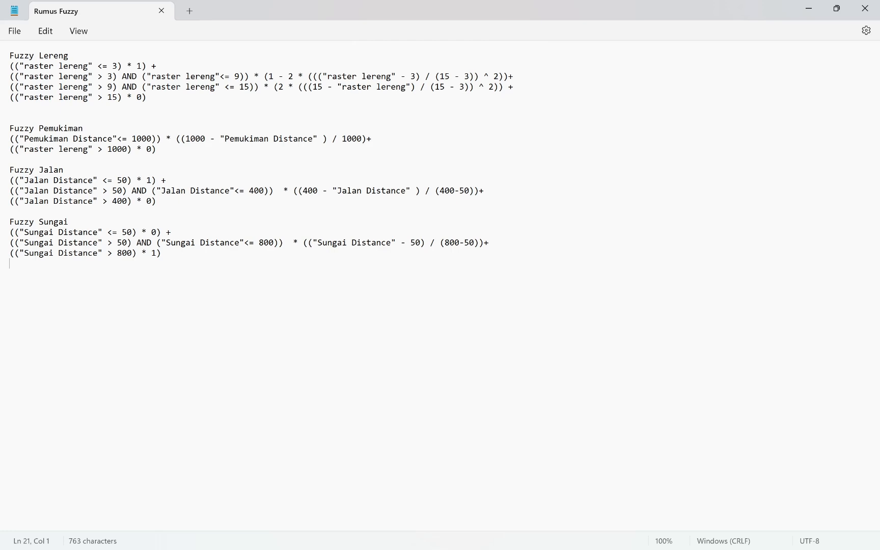
Copy the three-line Fuzzy Jalan formula from Notepad into a new QGIS Raster Calculator expression.
left_click_drag(156, 201, 9, 179)
key("ctrl+c")
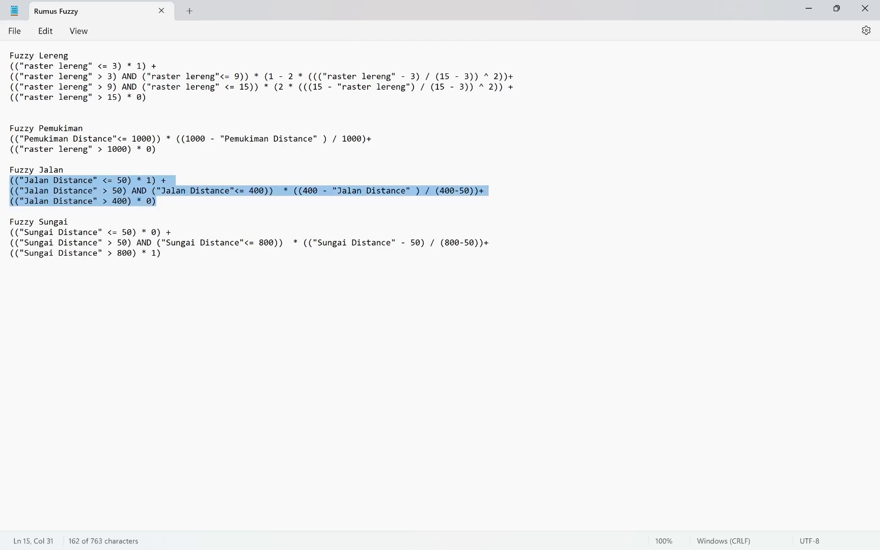
key("alt+Tab")
key("alt+Tab")
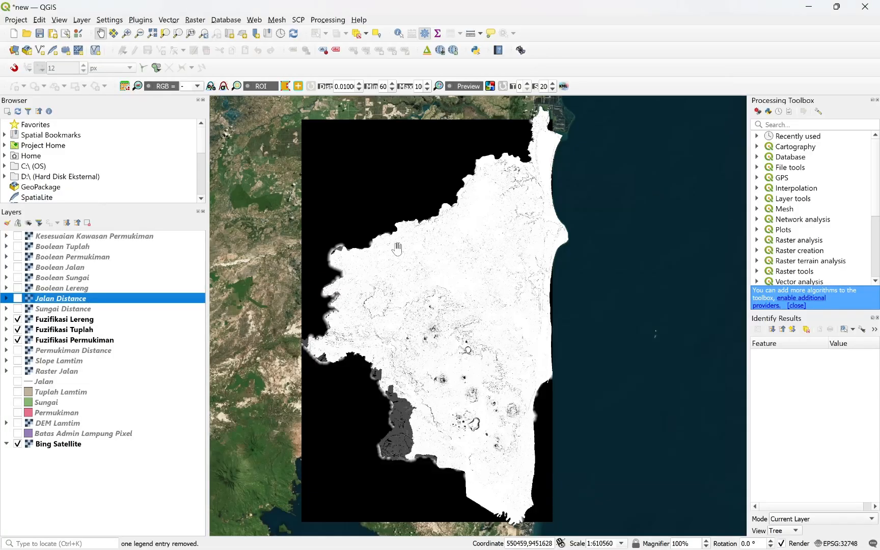
left_click(194, 19)
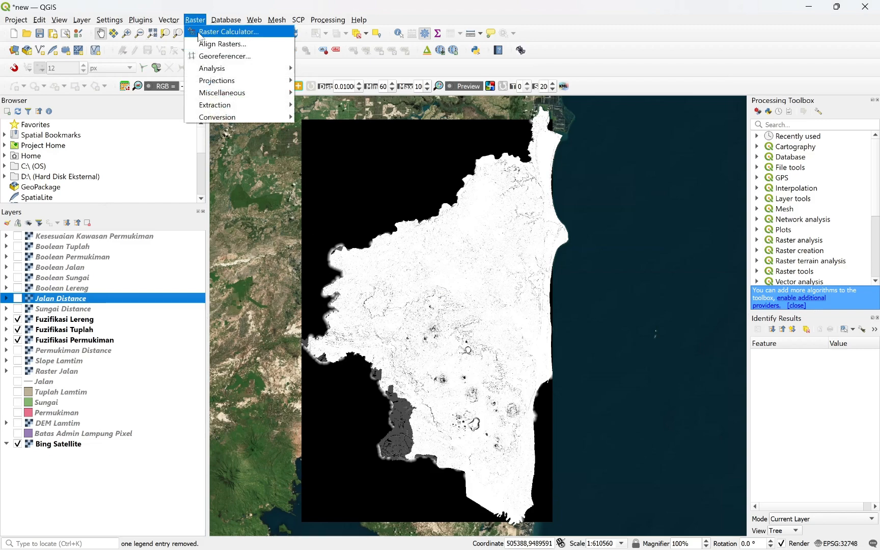
left_click(214, 32)
left_click(367, 377)
key("ctrl+v")
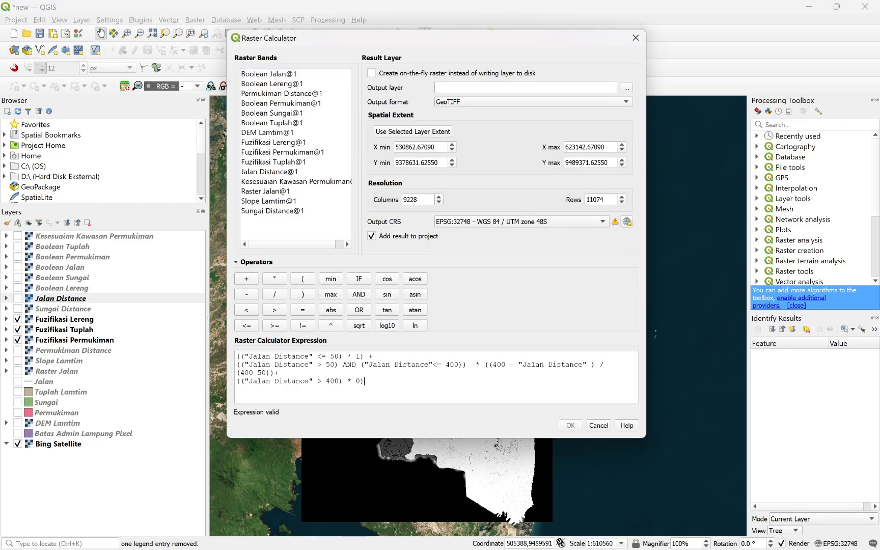
Replace every "Jalan Distance" reference in the expression with "Jalan Distance@1".
left_click_drag(314, 356, 244, 356)
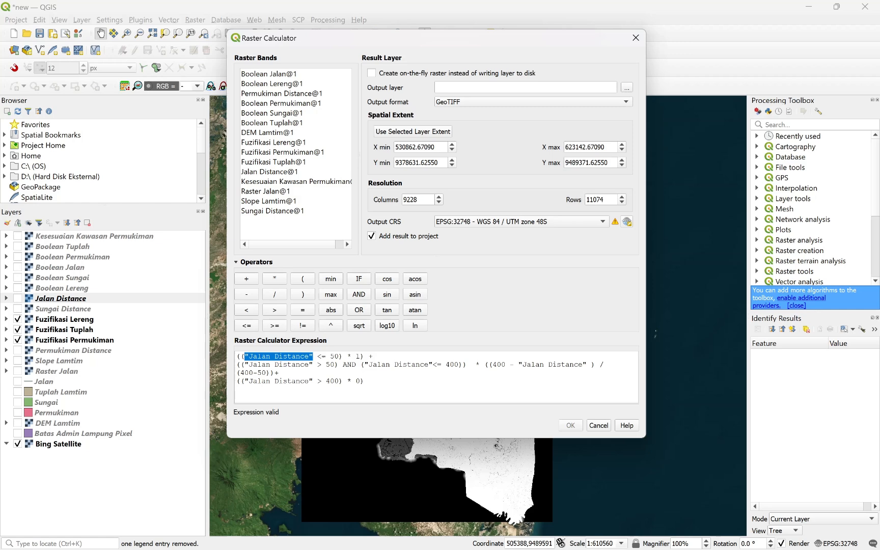
double_click(274, 172)
left_click_drag(246, 364, 313, 364)
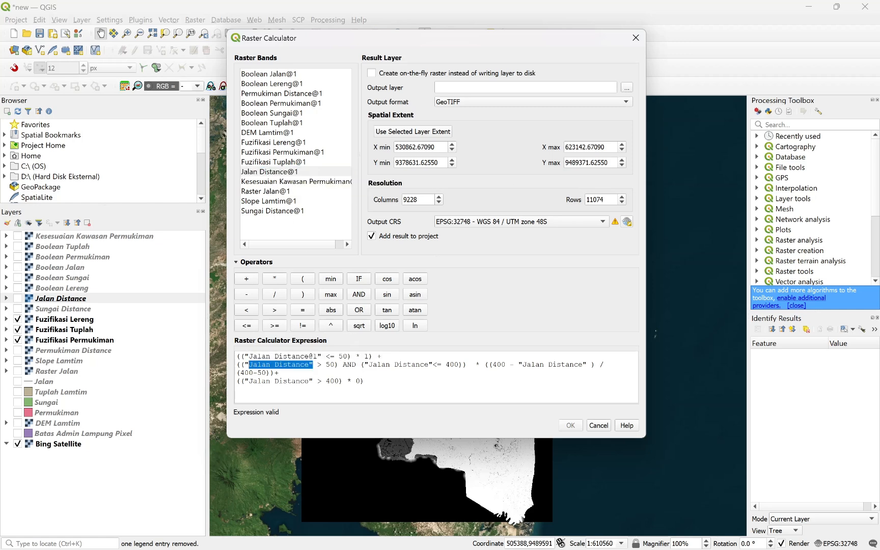
double_click(274, 171)
left_click_drag(373, 365, 441, 364)
double_click(285, 171)
left_click_drag(535, 365, 603, 365)
double_click(290, 172)
left_click_drag(246, 381, 313, 381)
double_click(286, 172)
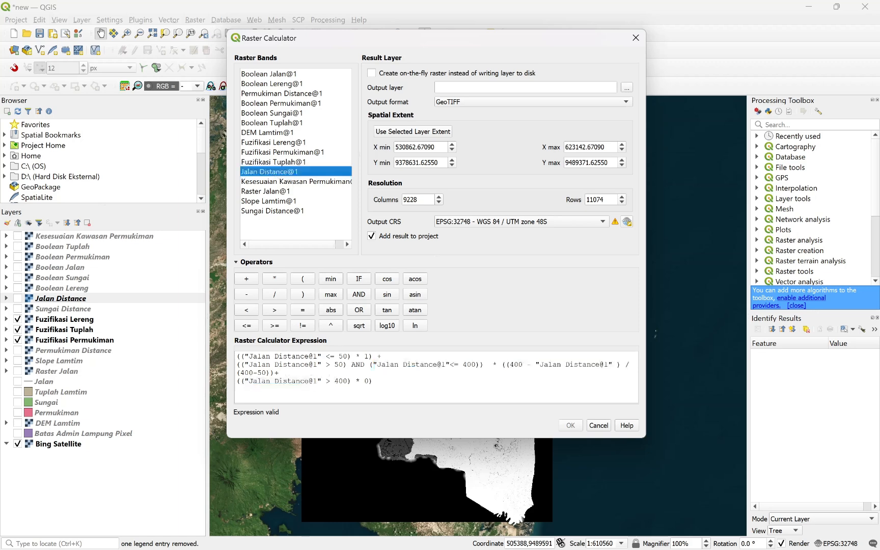
Set the output layer file to Fuzifikasi Jalan in the new folder and run the raster calculation.
left_click(626, 89)
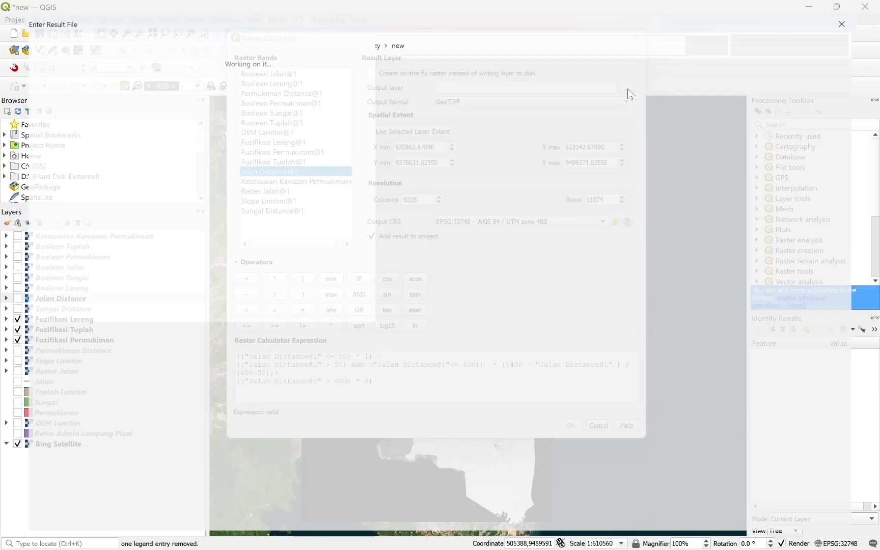
type("Fuzifik")
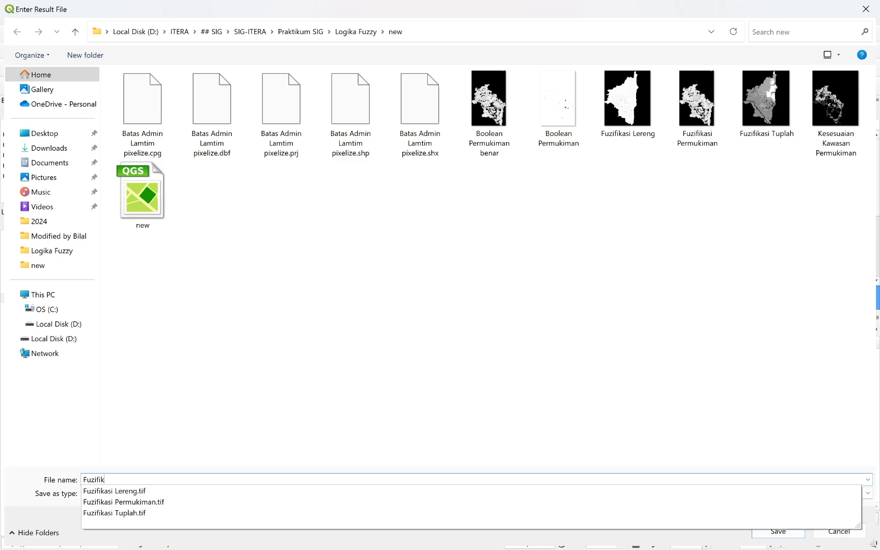
type("assi")
key("BackSpace")
type("Jalan")
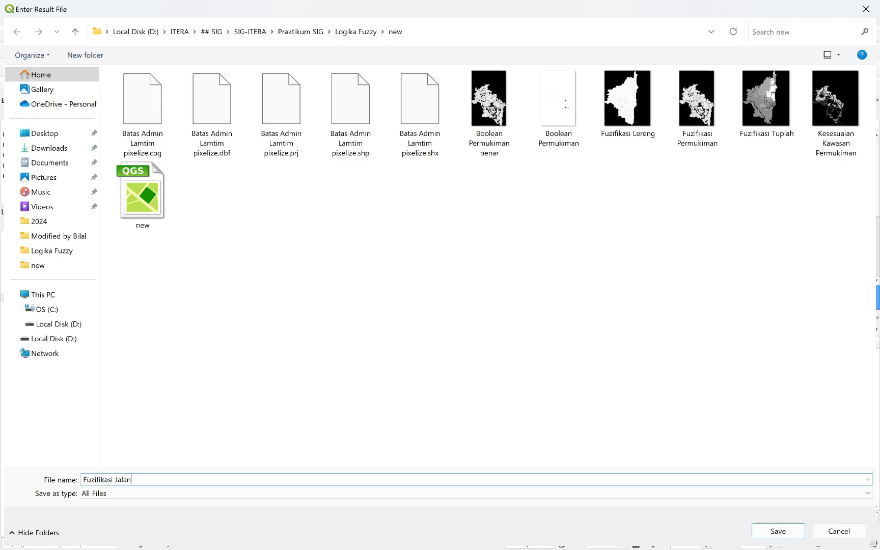
key("Return")
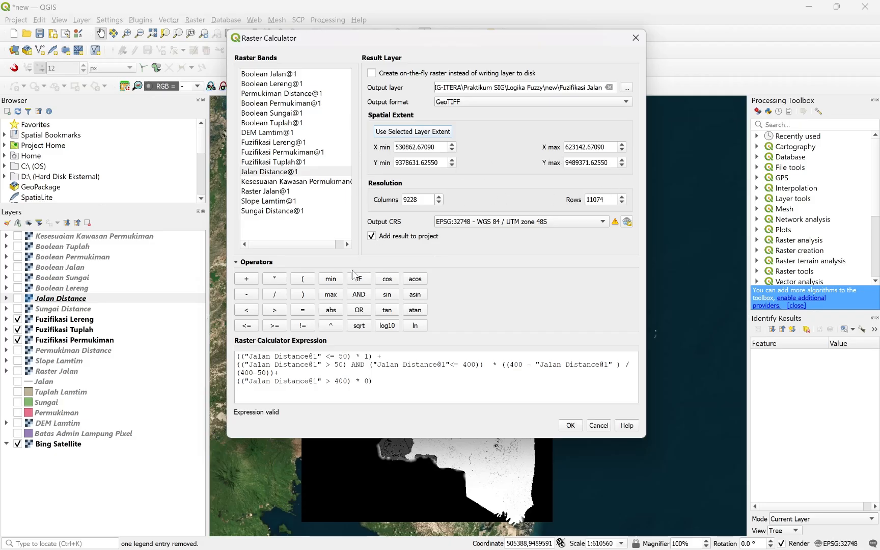
left_click(570, 425)
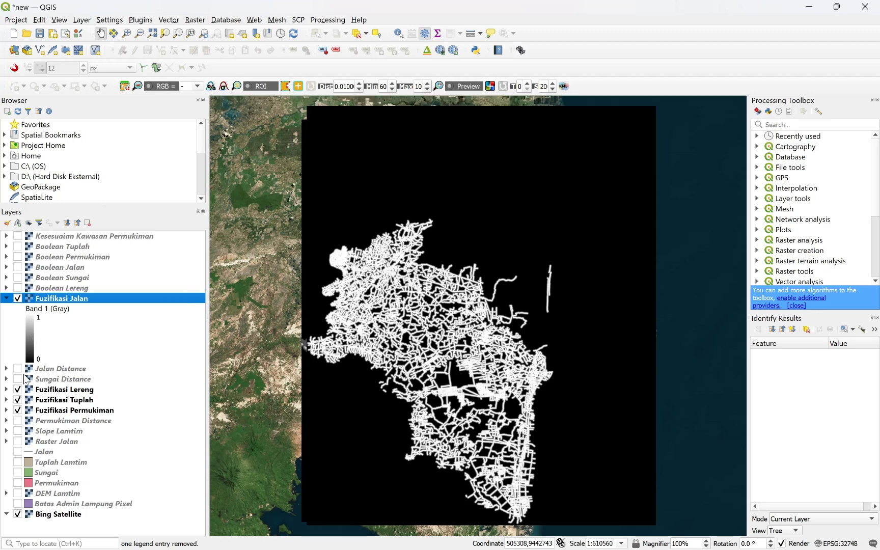
Collapse the Fuzifikasi Jalan legend and move the layer directly above Fuzifikasi Lereng.
left_click(6, 298)
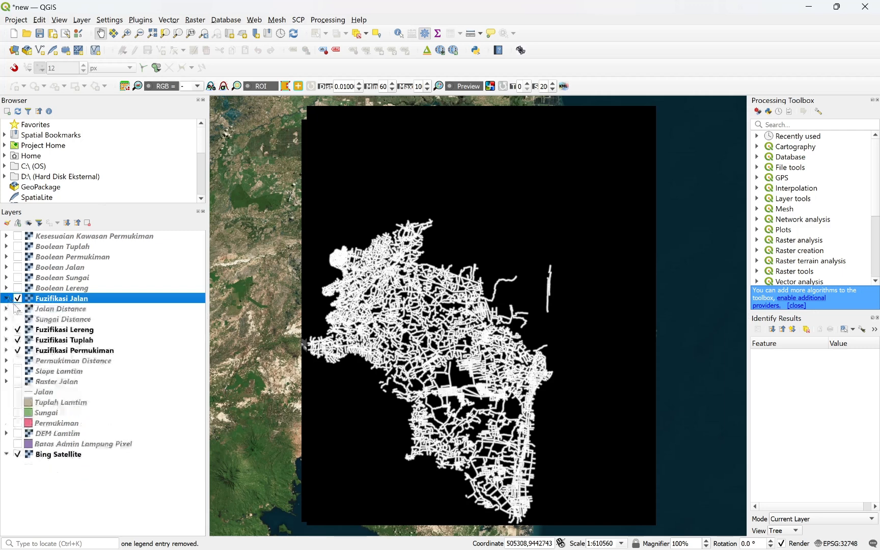
left_click_drag(16, 301, 64, 329)
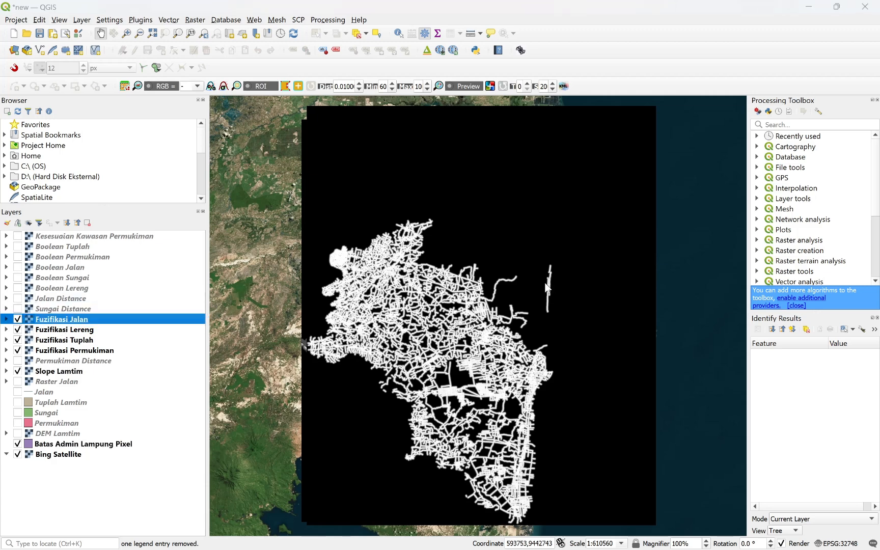
Copy the three-line Fuzzy Sungai formula from Notepad into a new QGIS Raster Calculator expression.
key("alt+Tab")
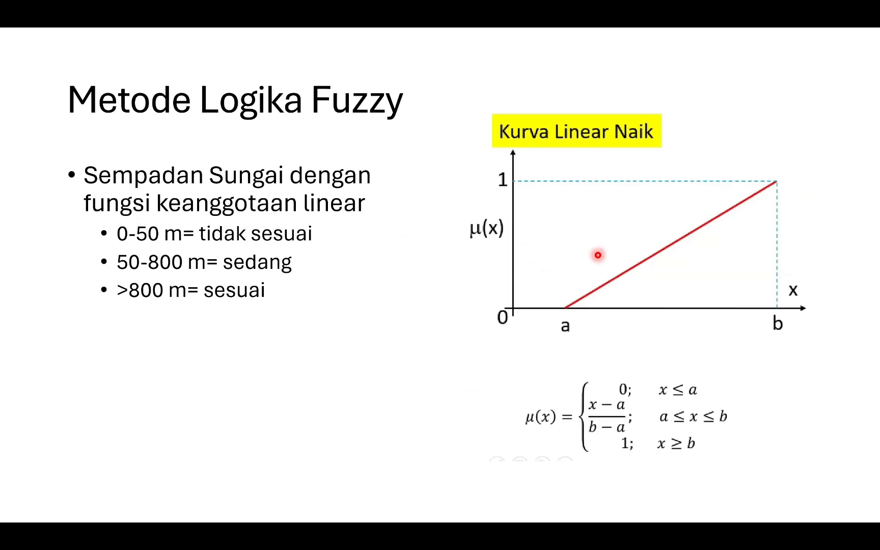
key("alt+Tab")
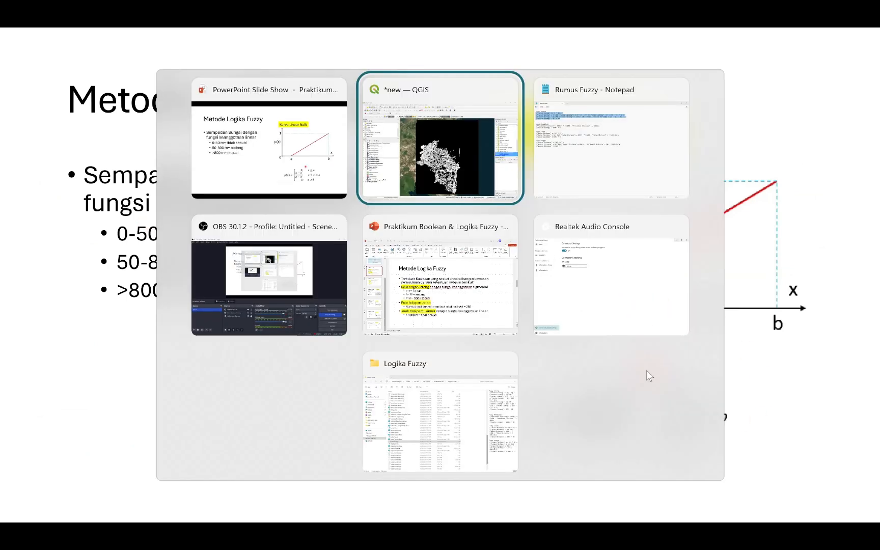
left_click_drag(162, 253, 3, 239)
key("ctrl+c")
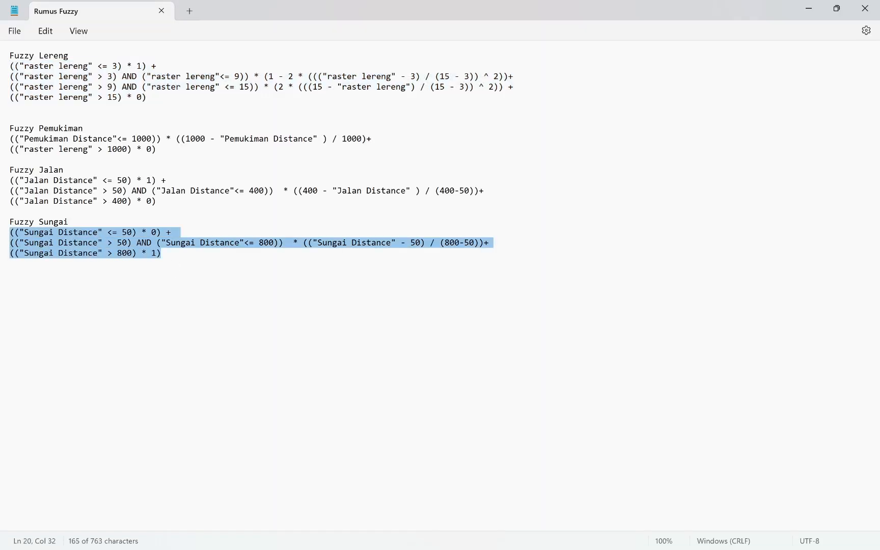
key("alt+Tab")
key("alt+Tab")
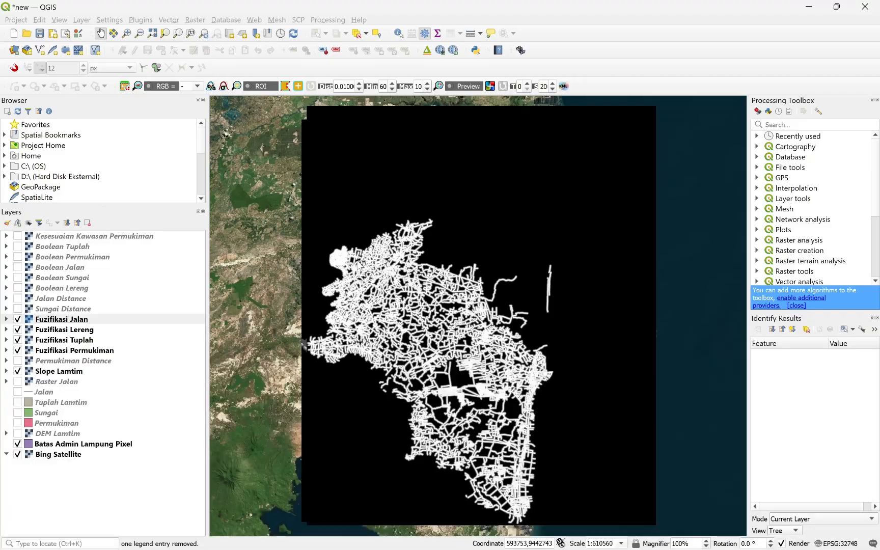
left_click(195, 20)
left_click(212, 33)
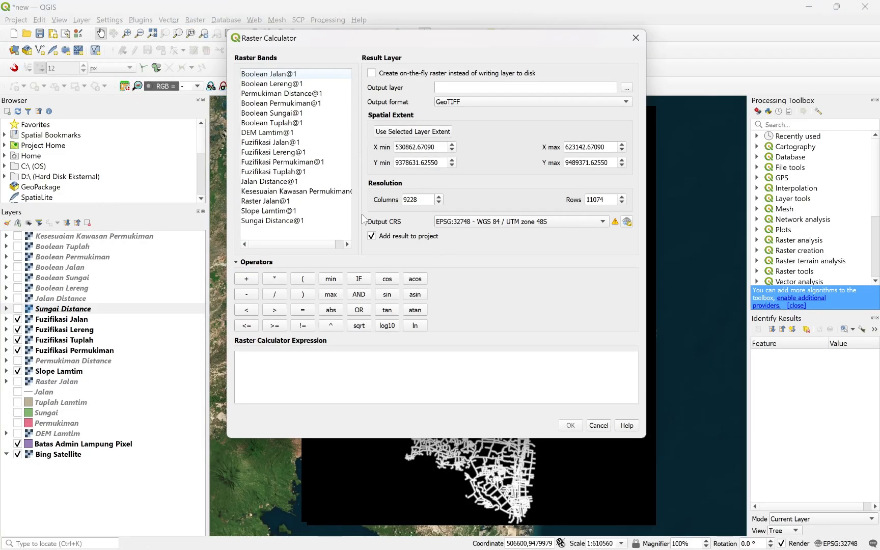
key("ctrl+v")
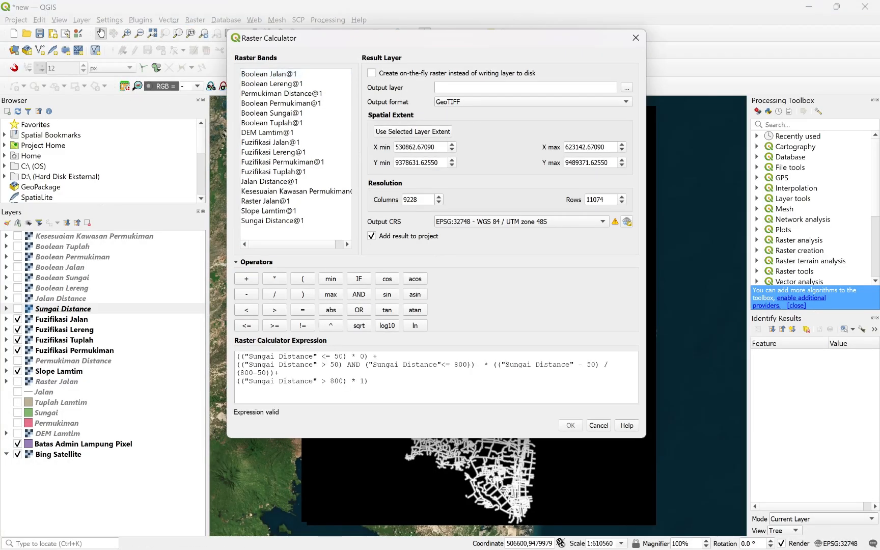
Replace every "Sungai Distance" reference in the expression with "Sungai Distance@1".
left_click_drag(317, 356, 249, 356)
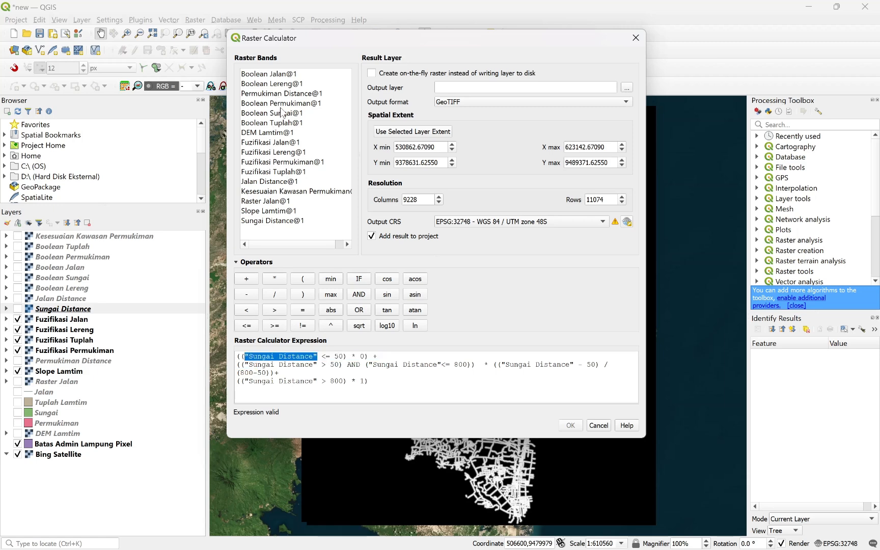
double_click(266, 220)
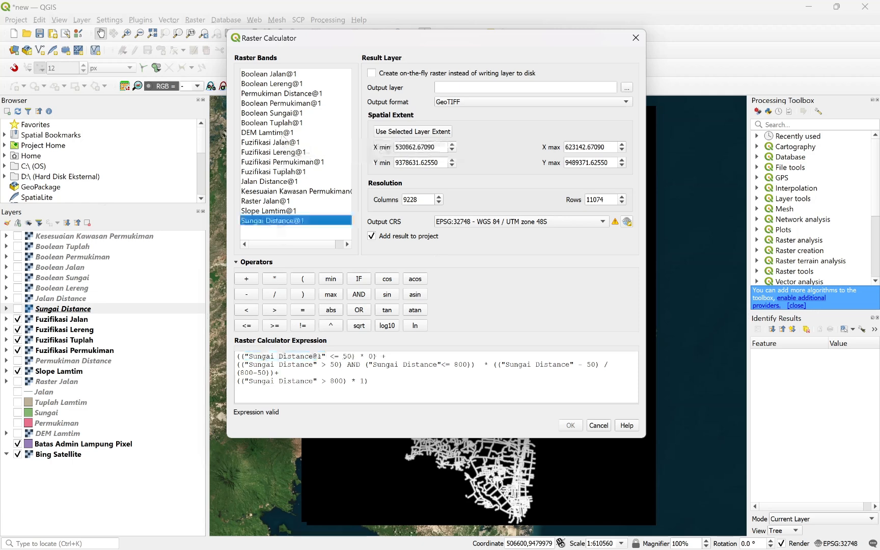
left_click_drag(317, 364, 245, 364)
double_click(278, 221)
left_click_drag(445, 364, 375, 365)
double_click(285, 221)
double_click(294, 222)
left_click_drag(317, 381, 245, 381)
double_click(285, 221)
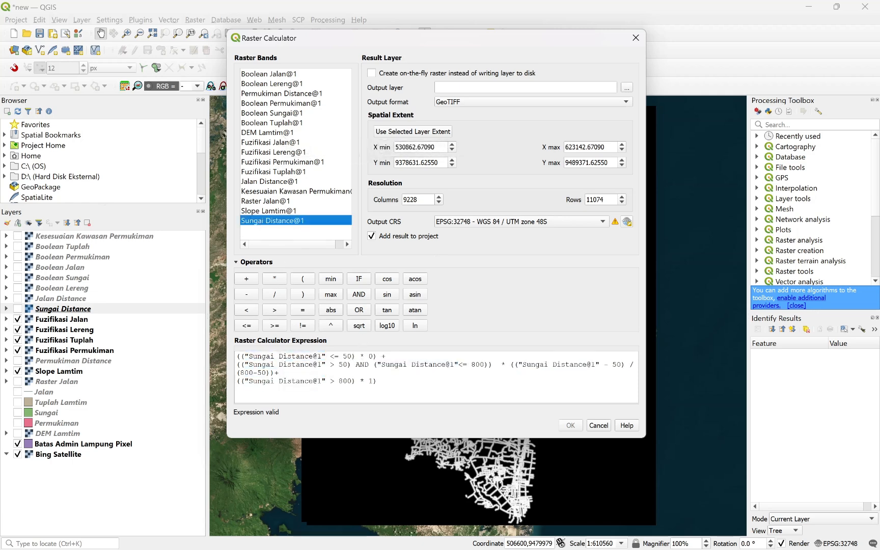
Set the output layer file to Fuzifikasi Sungai in the new folder.
left_click(627, 87)
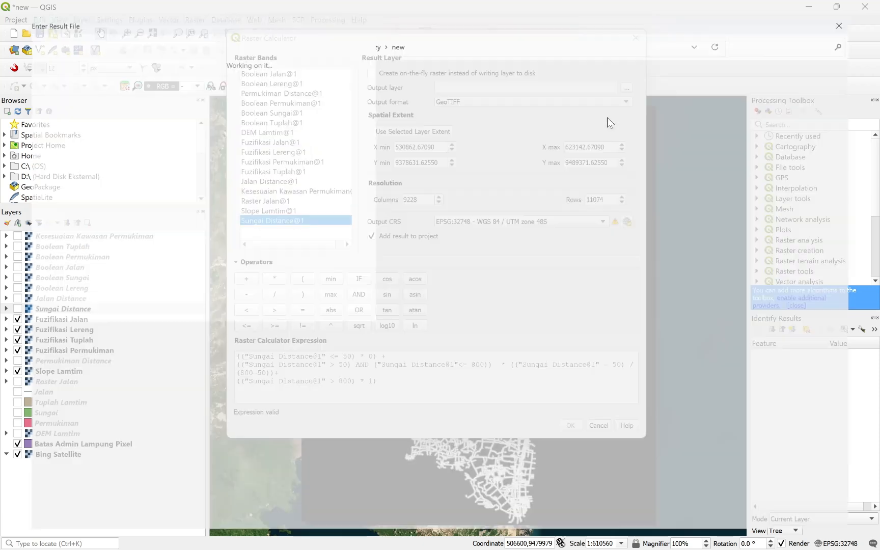
type("Fuzifi")
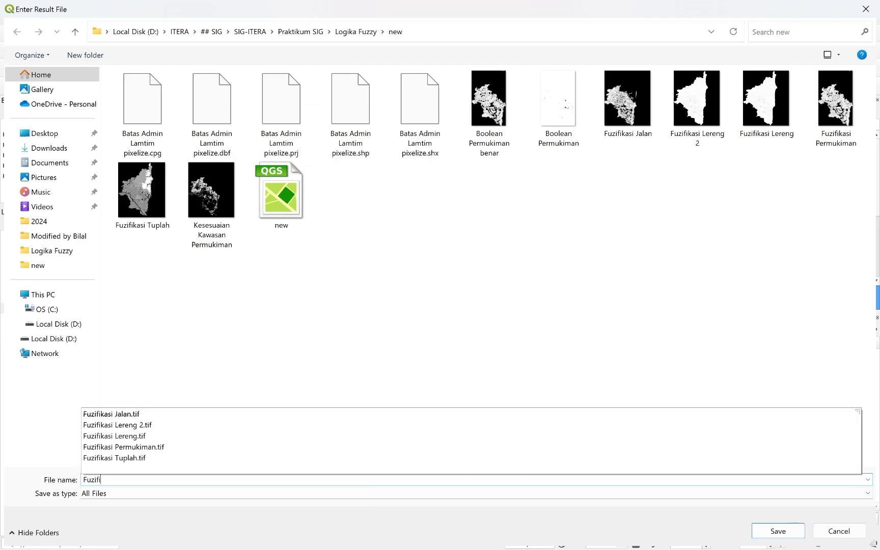
type("kasi Sungai")
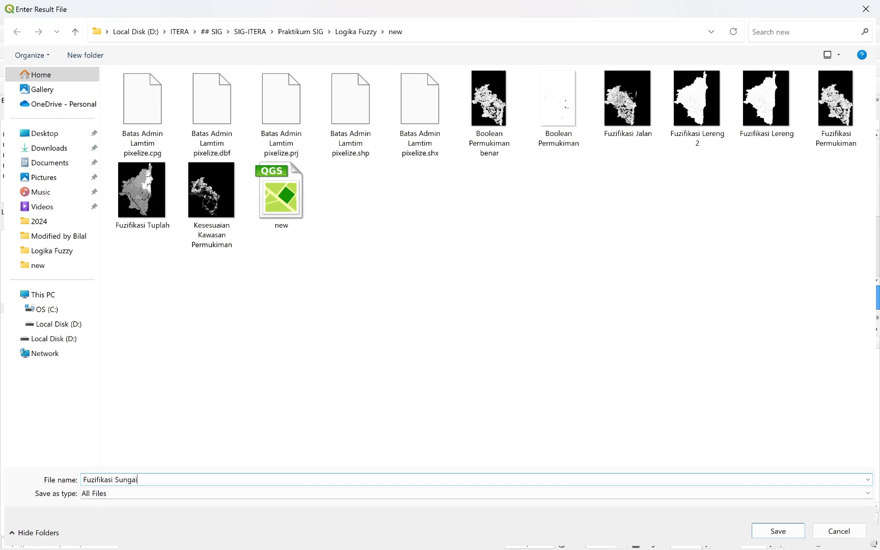
key("Return")
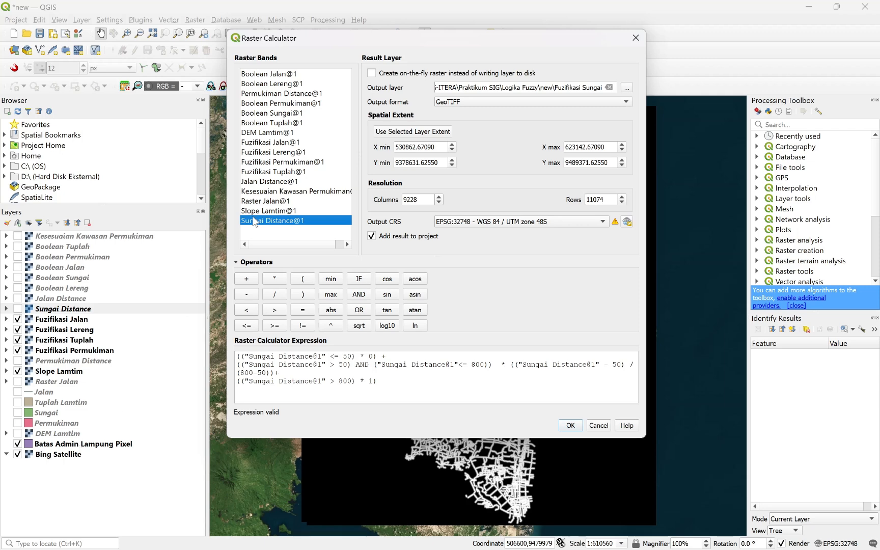
Apply the extent of DEM Lamtim@1 to the output and run the river raster calculation.
left_click(262, 132)
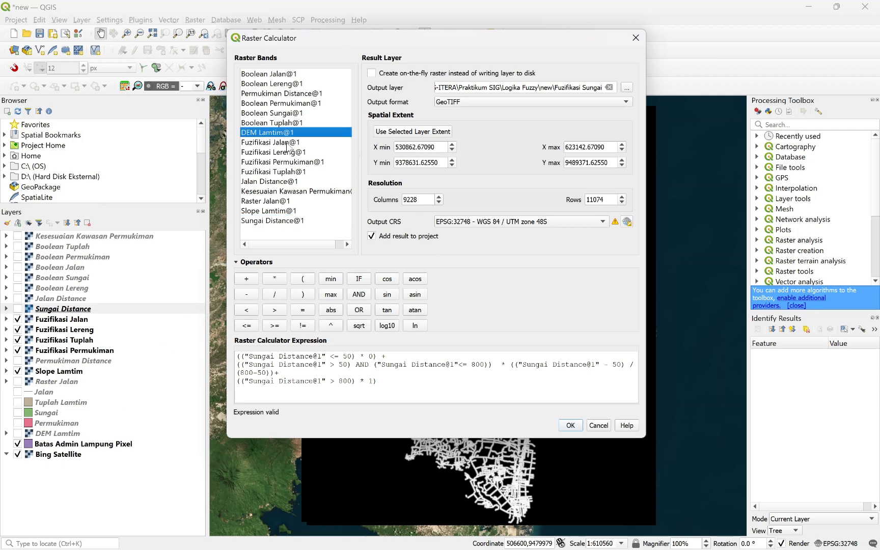
left_click(411, 133)
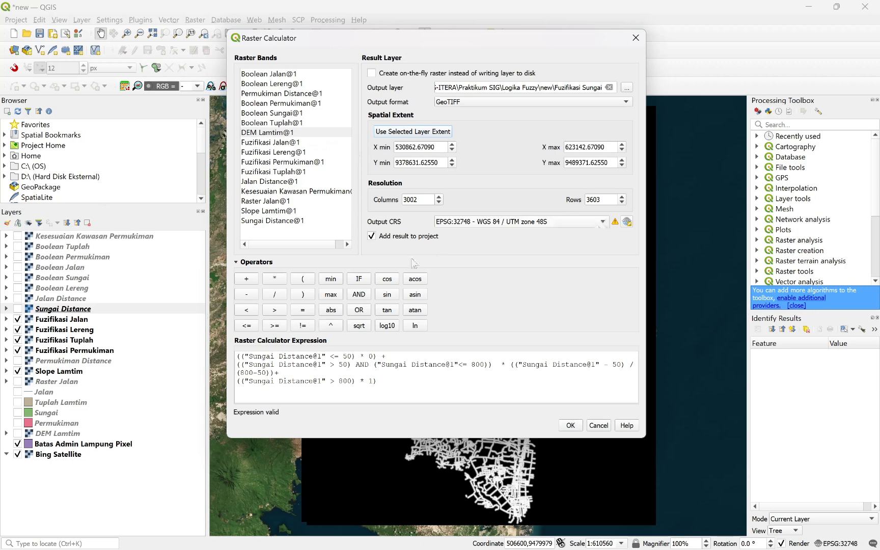
left_click(569, 426)
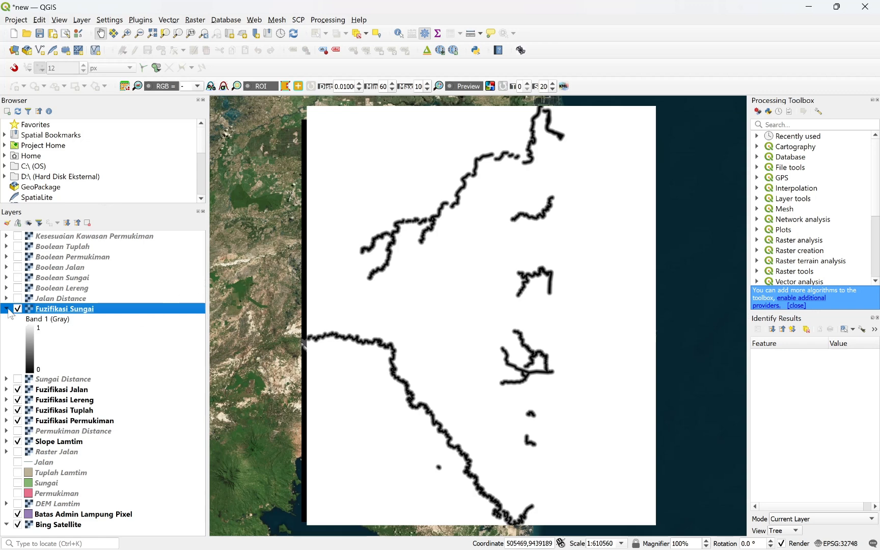
Collapse the Fuzifikasi Sungai legend and move all five Fuzifikasi layers above Kesesuaian Kawasan Permukiman in the layer order.
left_click(6, 309)
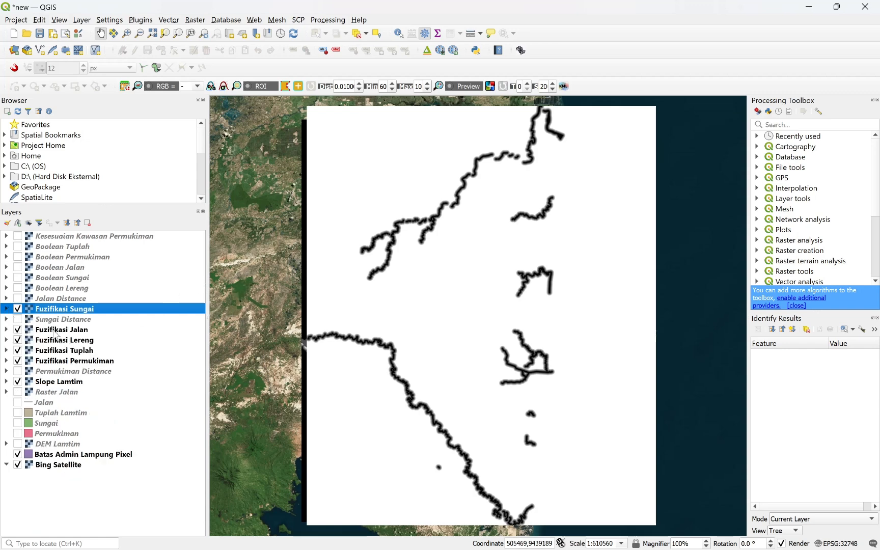
left_click_drag(56, 332, 59, 361)
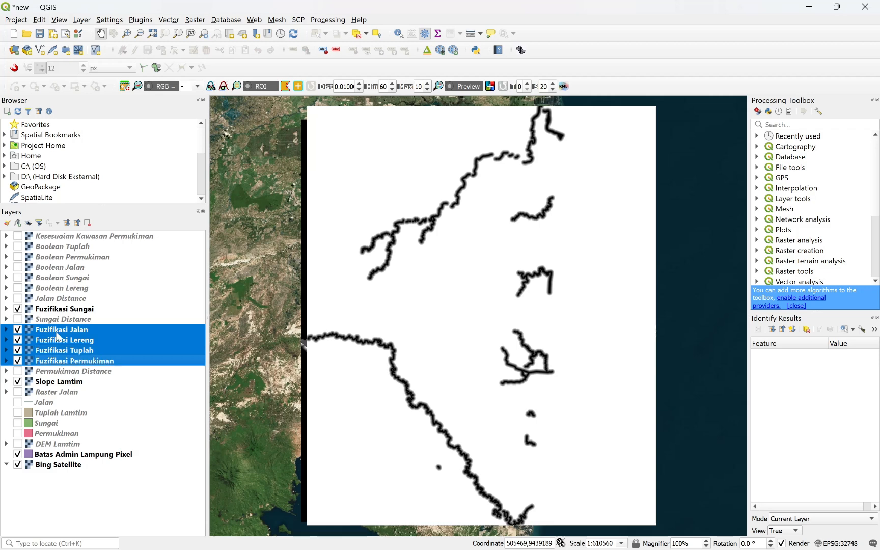
left_click(54, 309, "ctrl")
left_click_drag(60, 309, 77, 243)
left_click(49, 278)
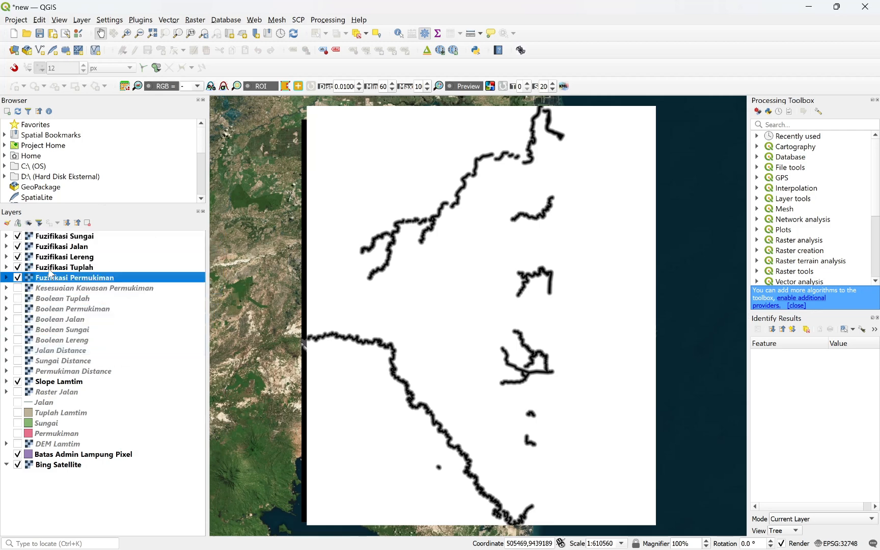
left_click(52, 268)
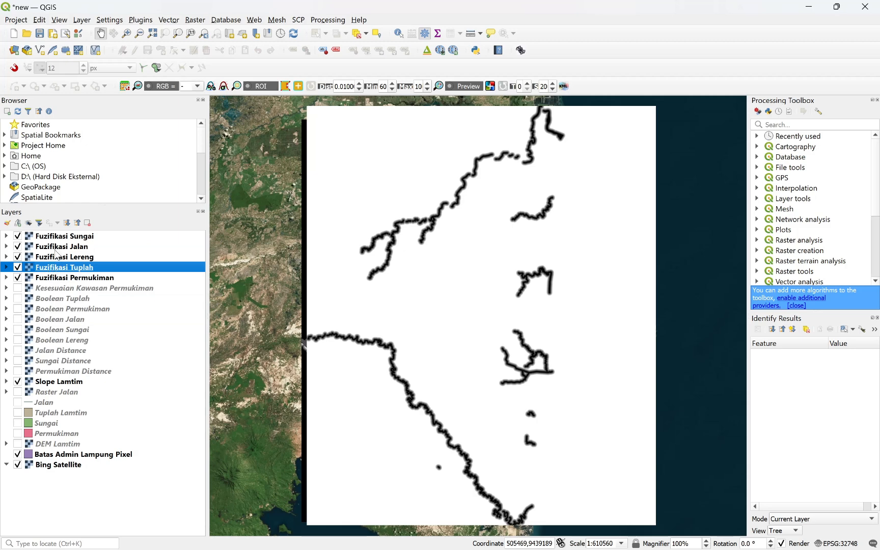
left_click(60, 279)
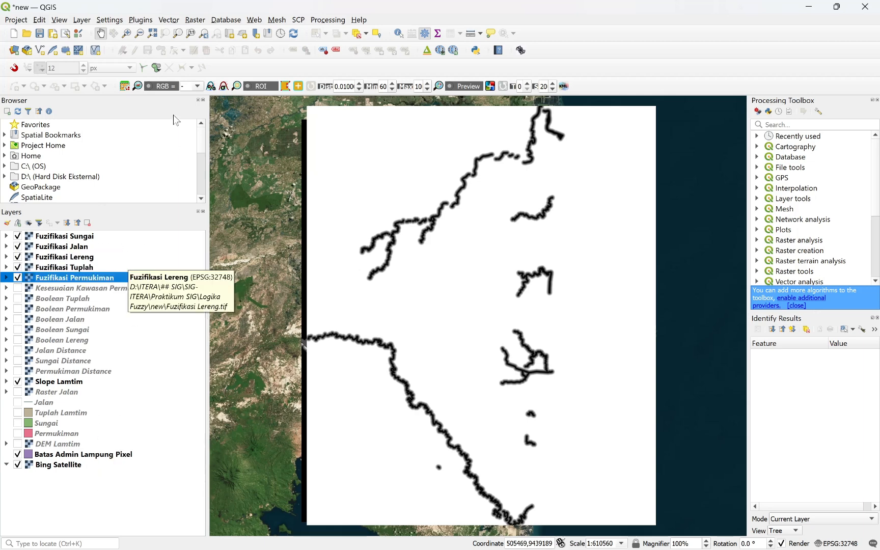
Build a raster calculator expression that adds the Fuzifikasi Jalan, Lereng, Permukiman, Sungai and Tuplah bands.
left_click(196, 20)
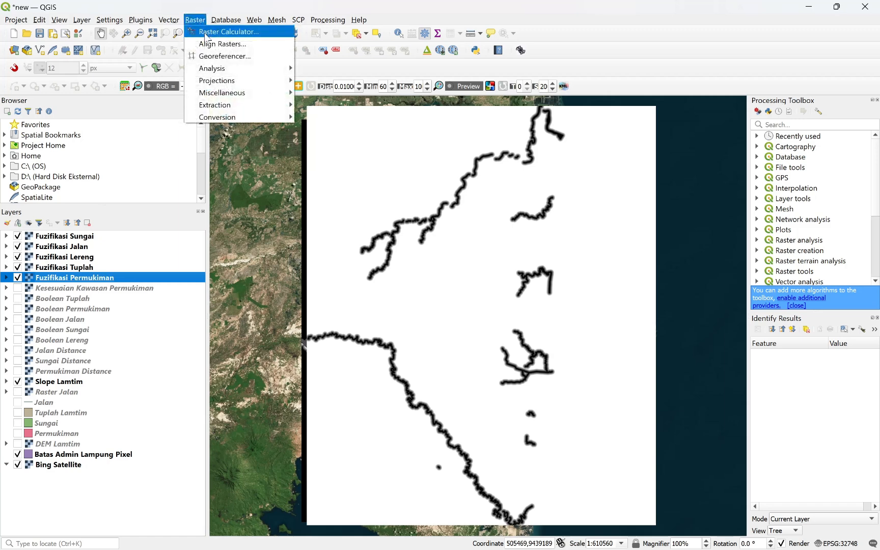
left_click(205, 35)
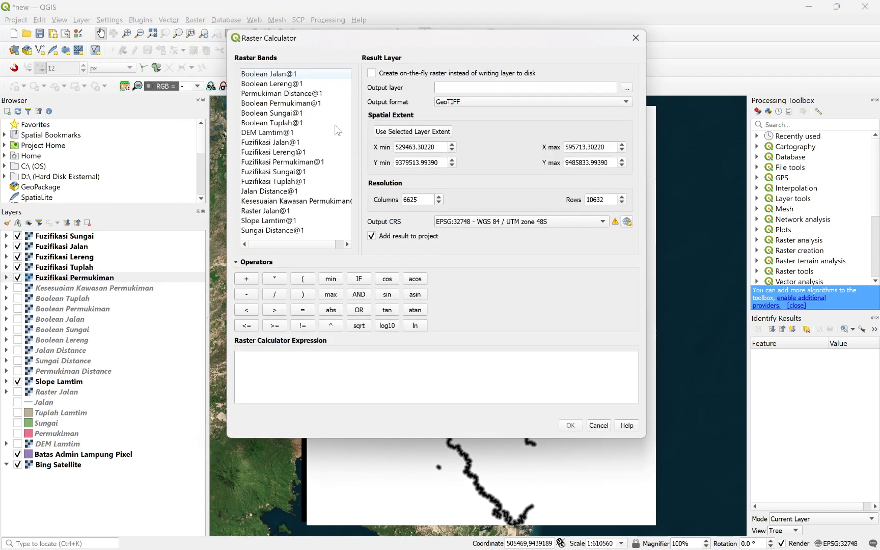
double_click(267, 142)
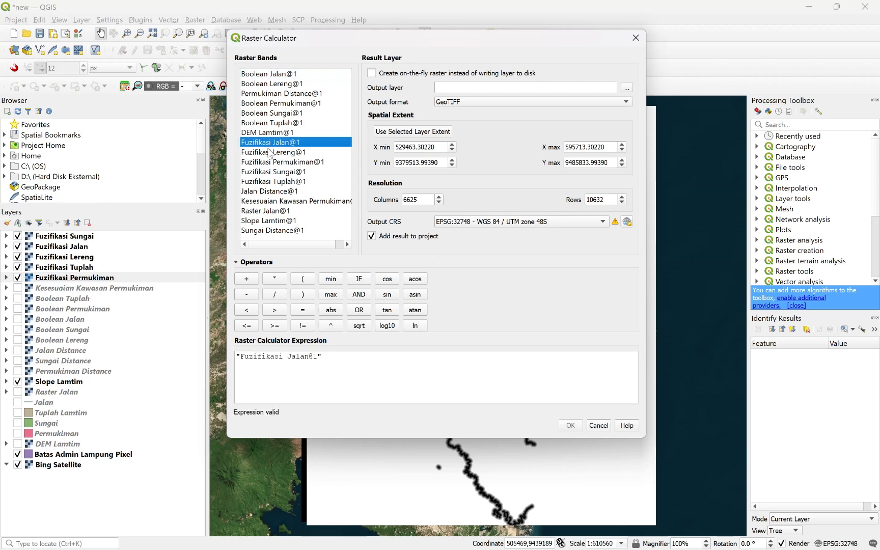
left_click(245, 280)
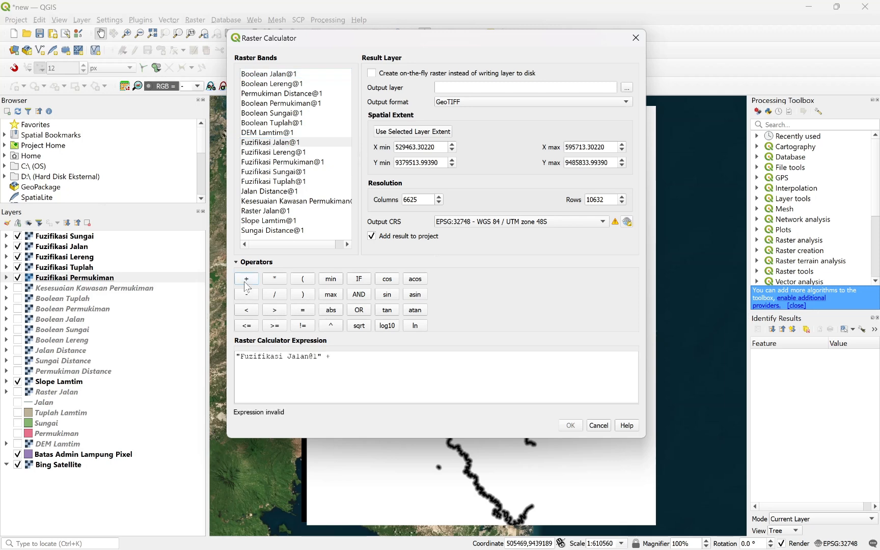
double_click(272, 153)
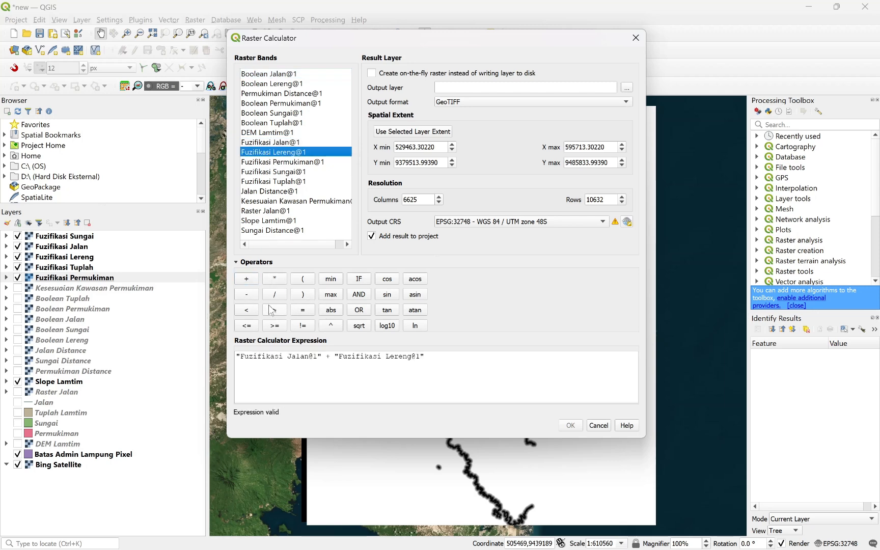
left_click(247, 280)
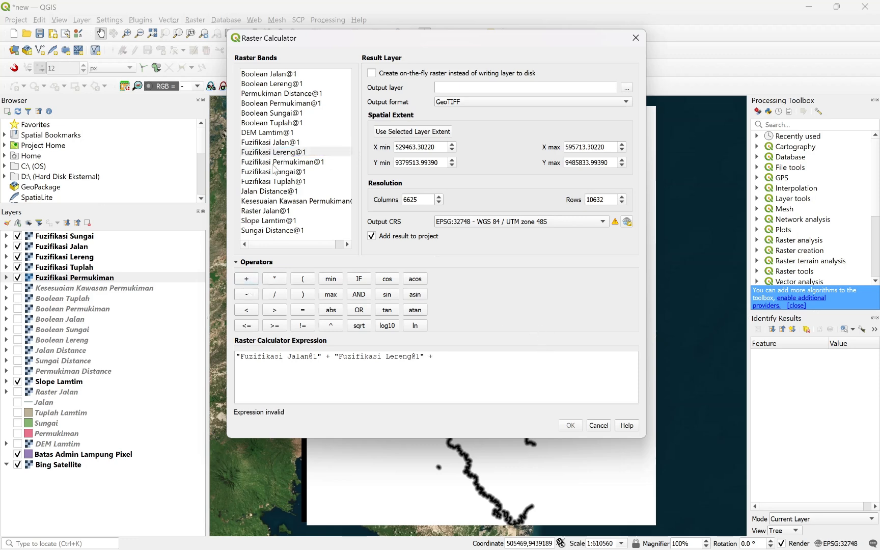
double_click(273, 162)
left_click(247, 279)
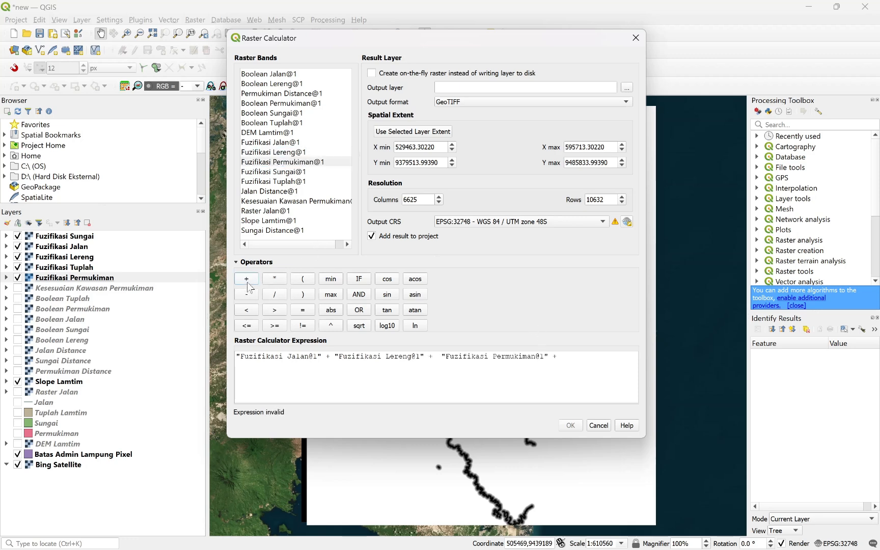
double_click(280, 176)
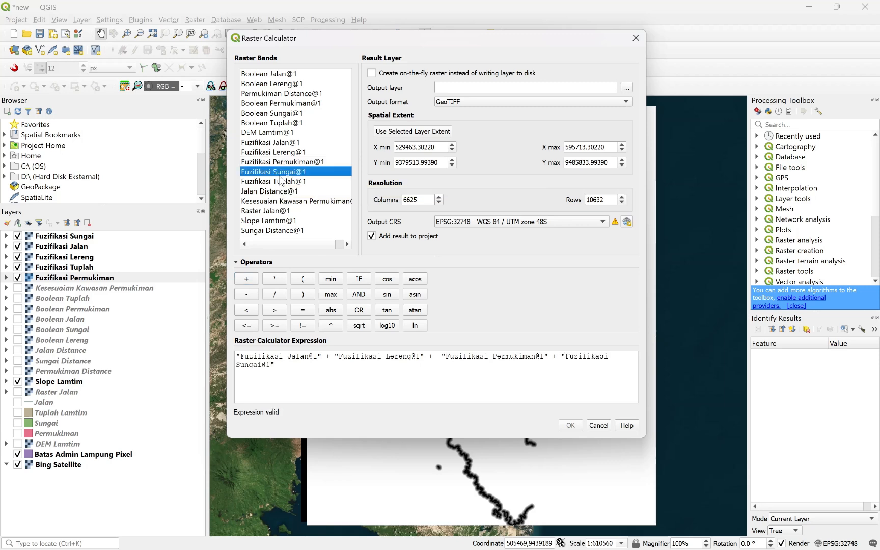
left_click(247, 280)
double_click(262, 185)
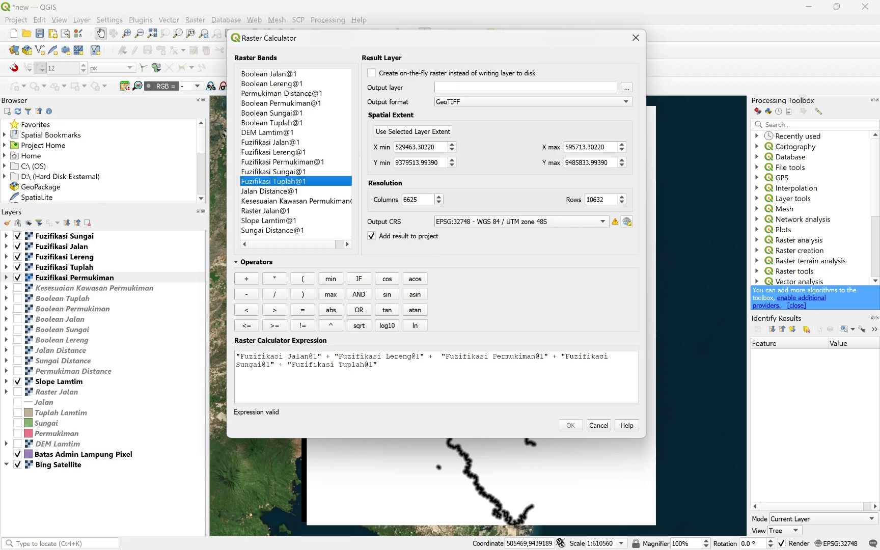
Enclose the whole sum in parentheses and divide it by 5.
left_click(411, 383)
type("(")
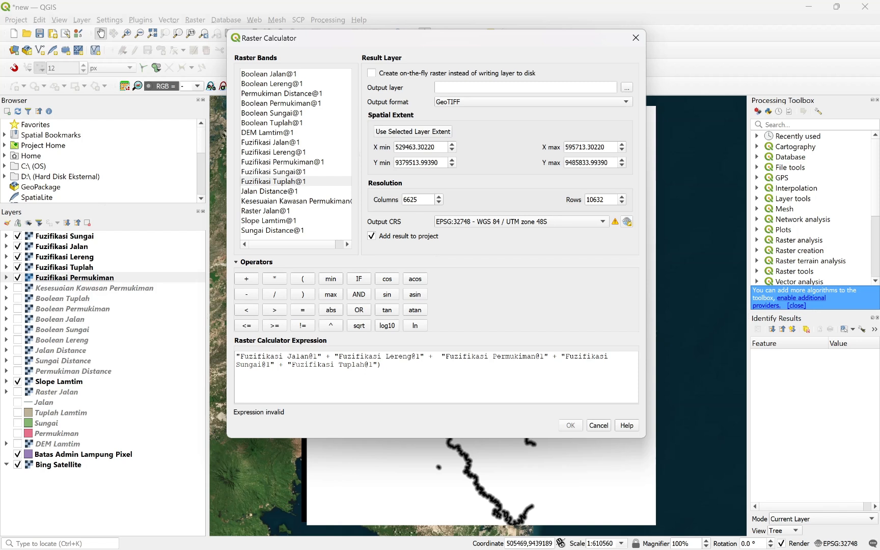
type("(")
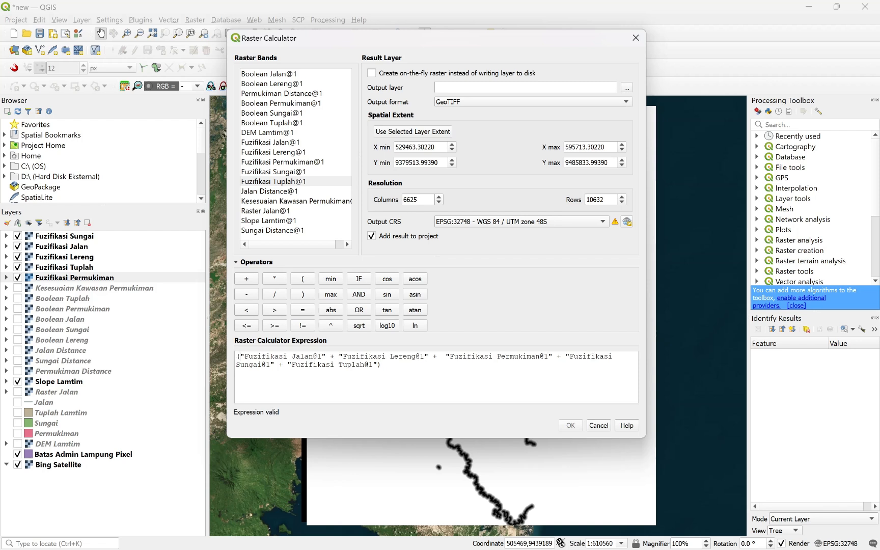
type("/5")
Set the output layer file to Fuzifikasi Kesesuaian Lahan Permukiman in the new folder.
left_click(626, 88)
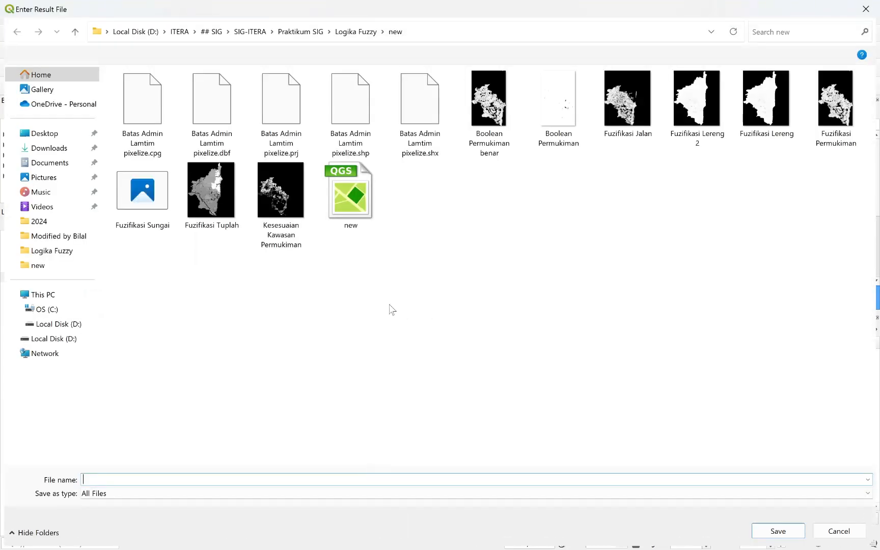
type("Fuzifikasi")
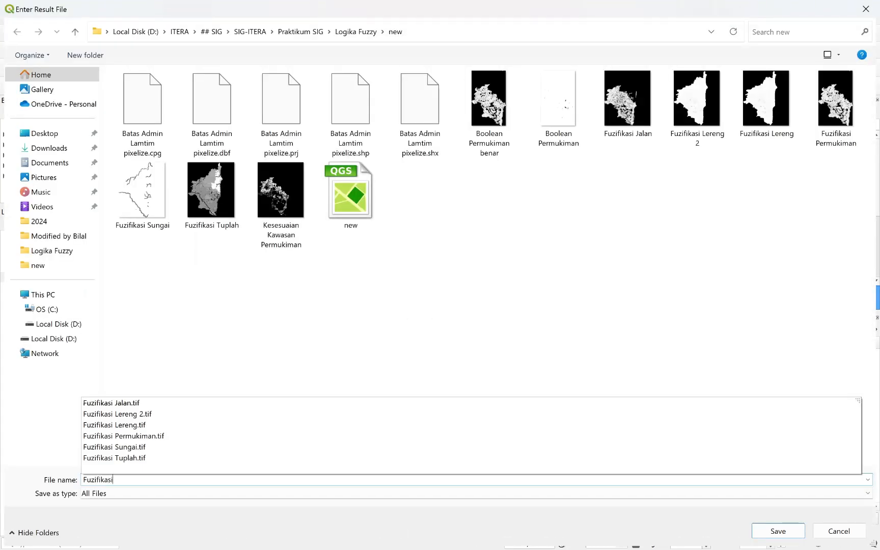
type(" Kesesuaian Lahan")
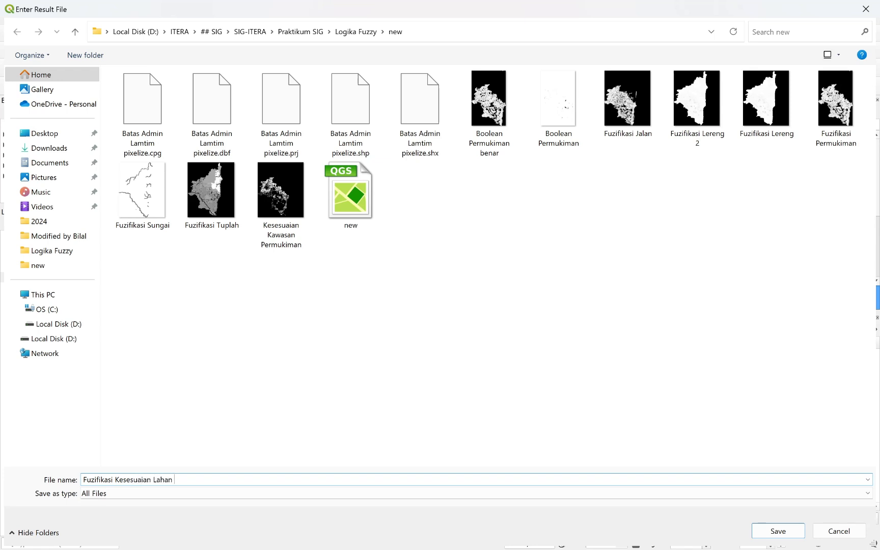
type(" Permukiman")
key("Return")
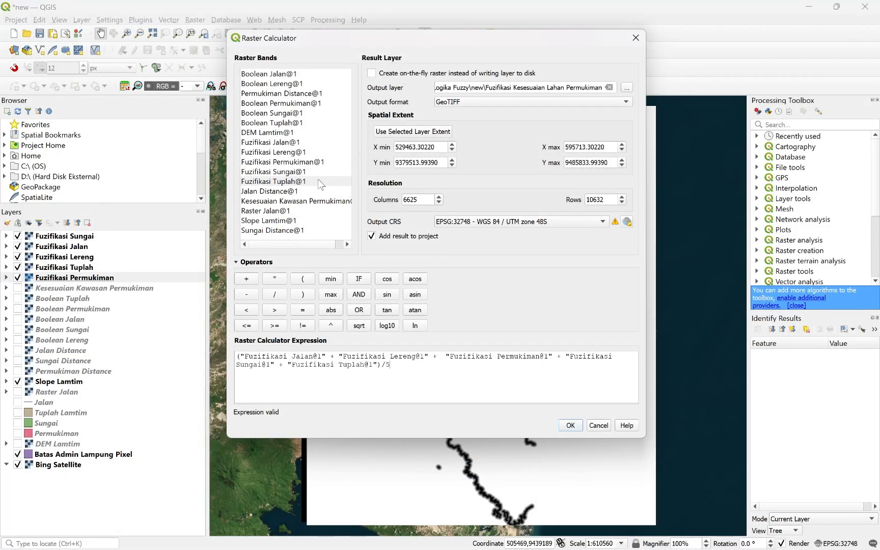
Apply the extent of DEM Lamtim@1 to the output and run the combined suitability calculation.
left_click(286, 133)
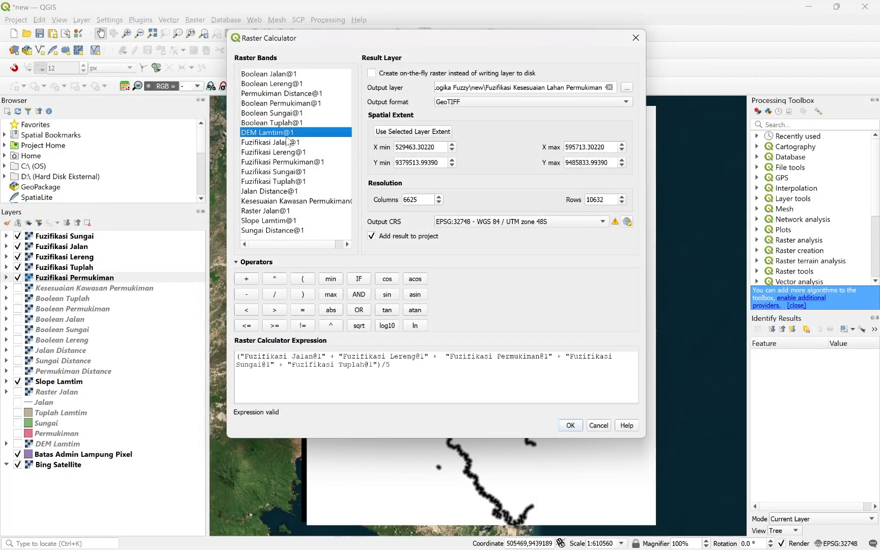
left_click(433, 133)
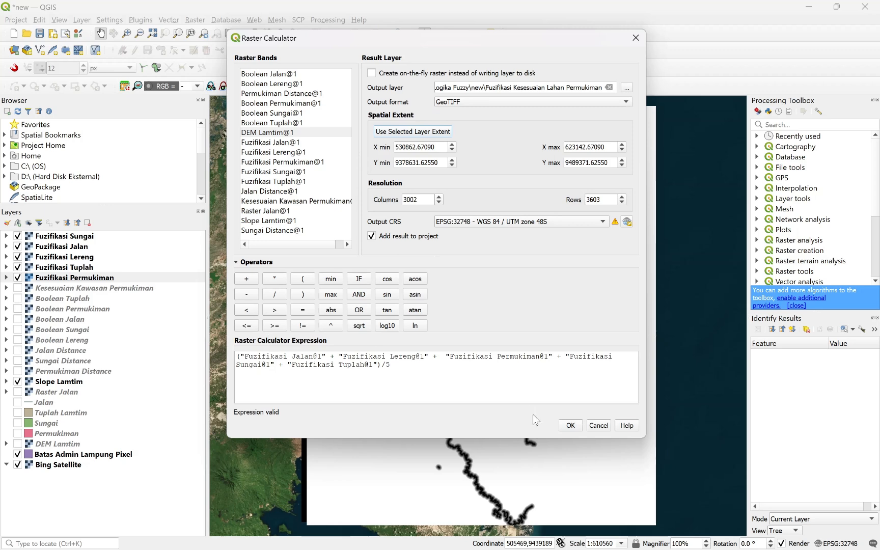
left_click(570, 426)
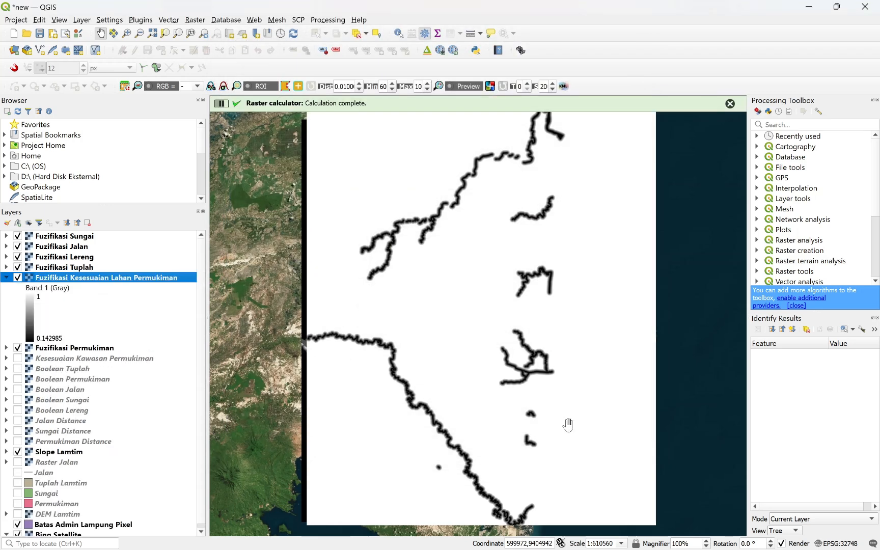
Move Fuzifikasi Kesesuaian Lahan Permukiman to the top of the layer order and hide every other visible layer.
left_click_drag(102, 277, 76, 233)
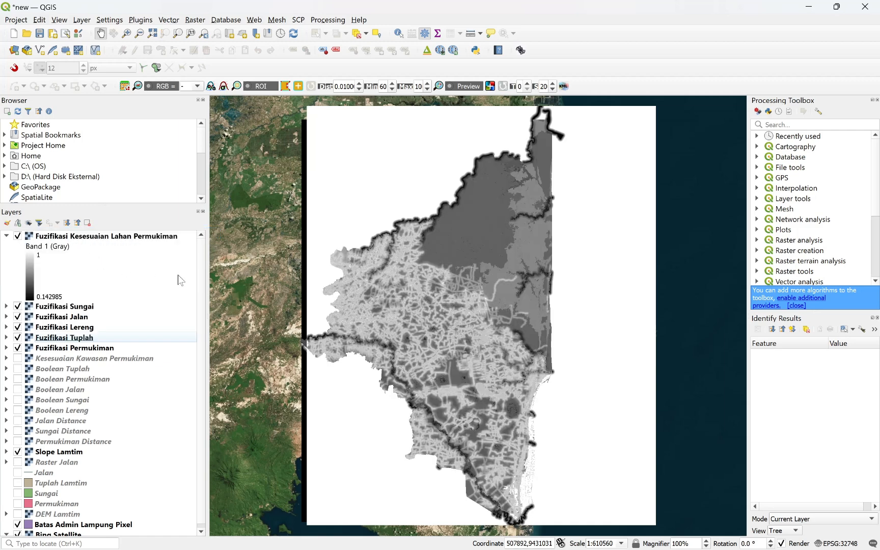
left_click(17, 306)
left_click(18, 316)
left_click(18, 327)
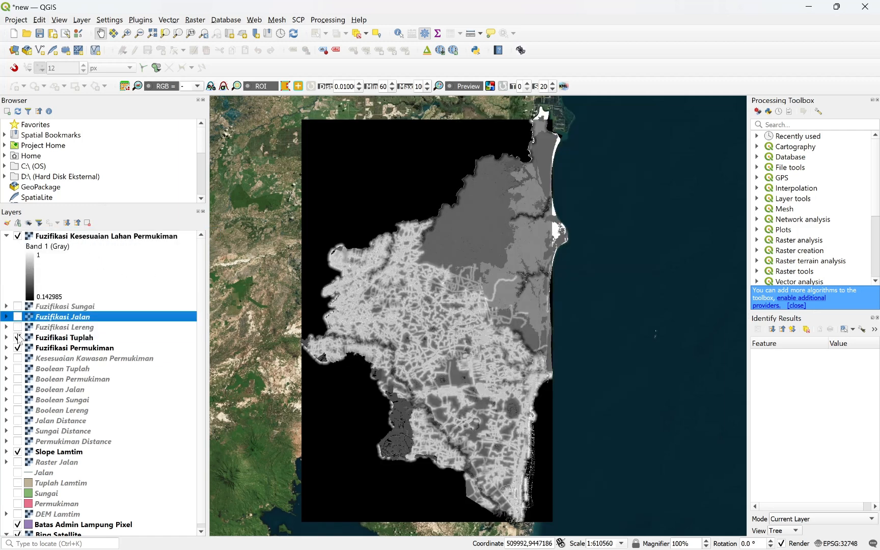
left_click(18, 337)
left_click(17, 348)
scroll(18, 509, "down", 1)
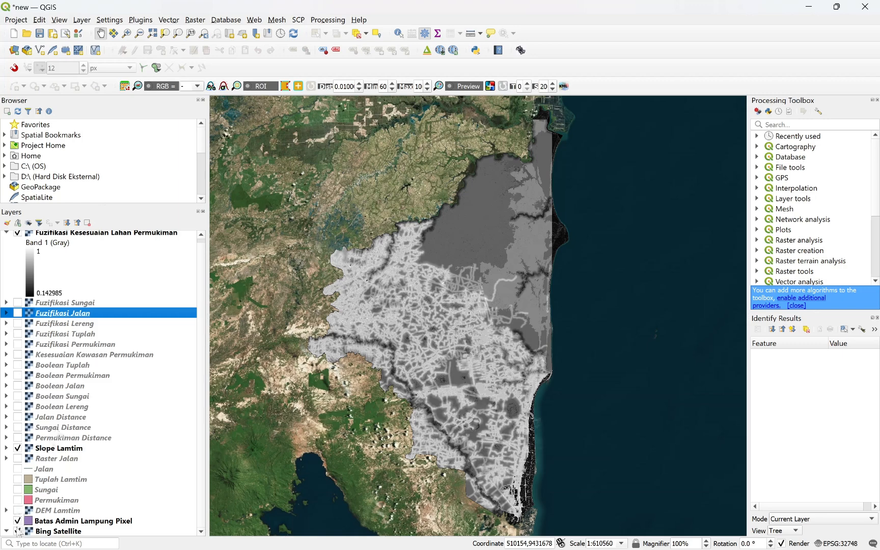
left_click(17, 531)
left_click(18, 520)
left_click(17, 448)
scroll(202, 273, "up", 1)
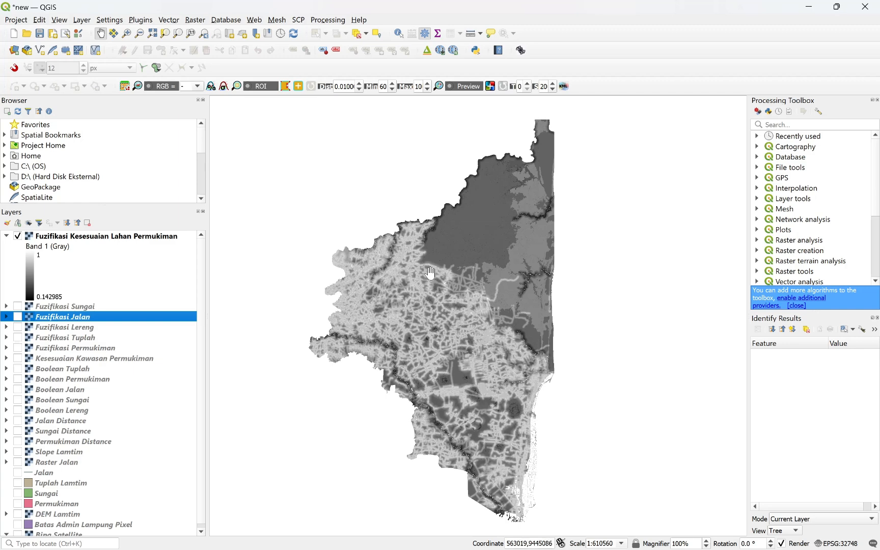
Move Kesesuaian Kawasan Permukiman above the fuzzy suitability layer and briefly show it to compare both results.
scroll(404, 343, "up", 2)
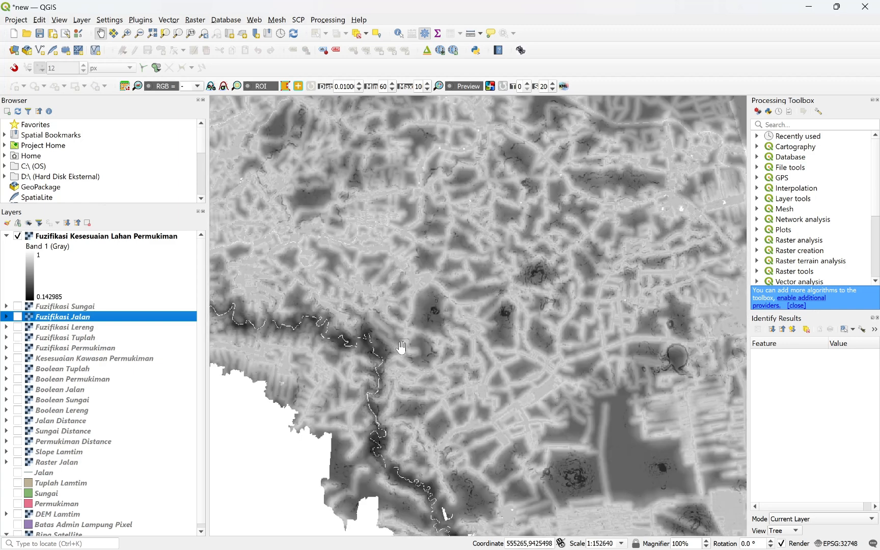
scroll(418, 340, "down", 2)
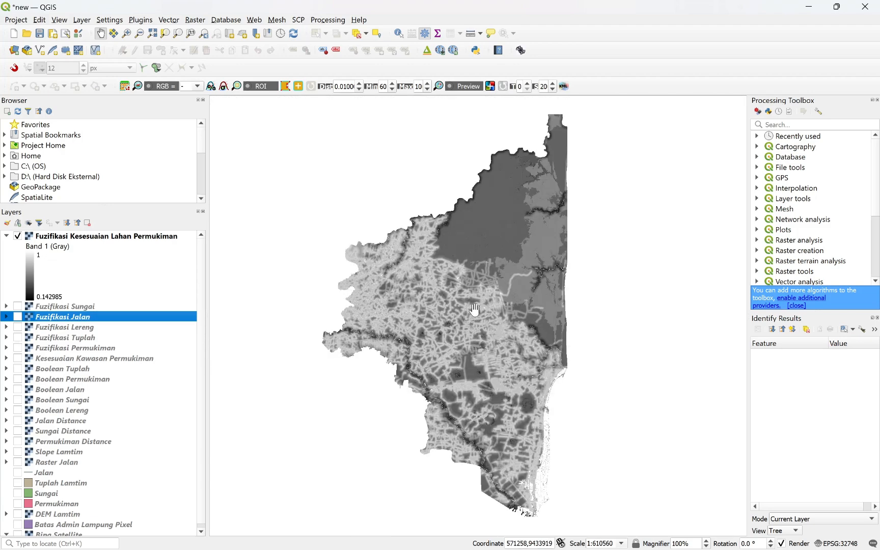
left_click(45, 301)
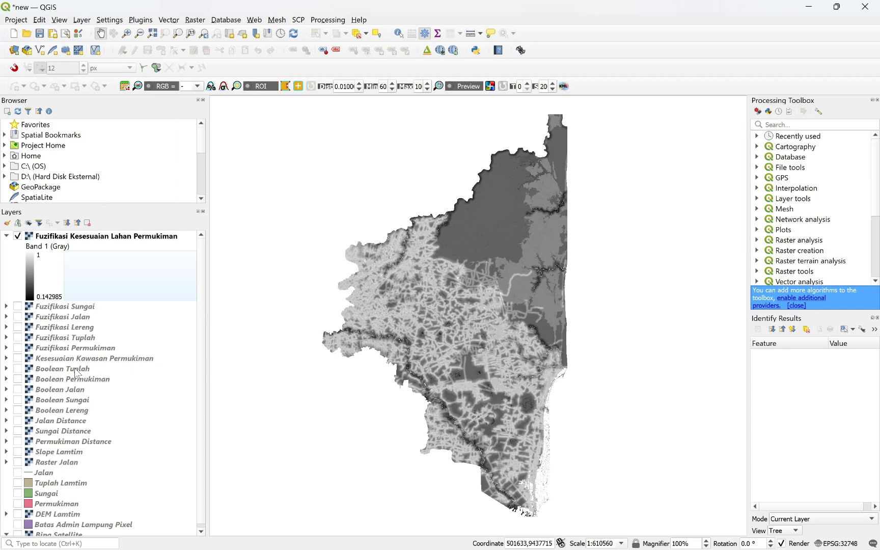
left_click_drag(77, 358, 31, 233)
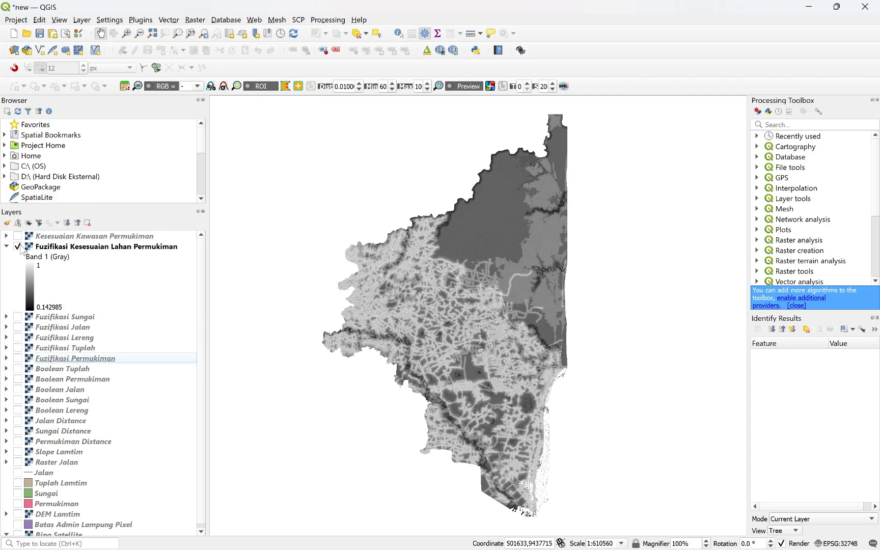
left_click(17, 235)
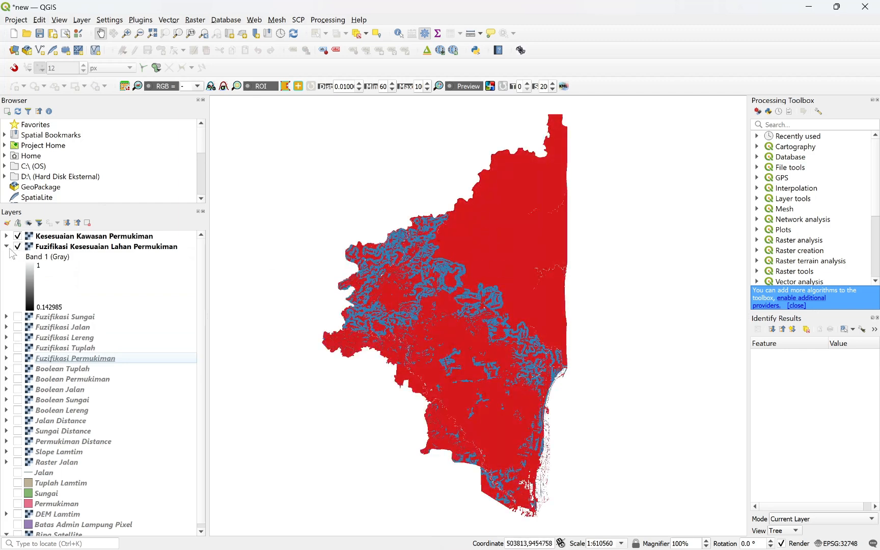
left_click(19, 248)
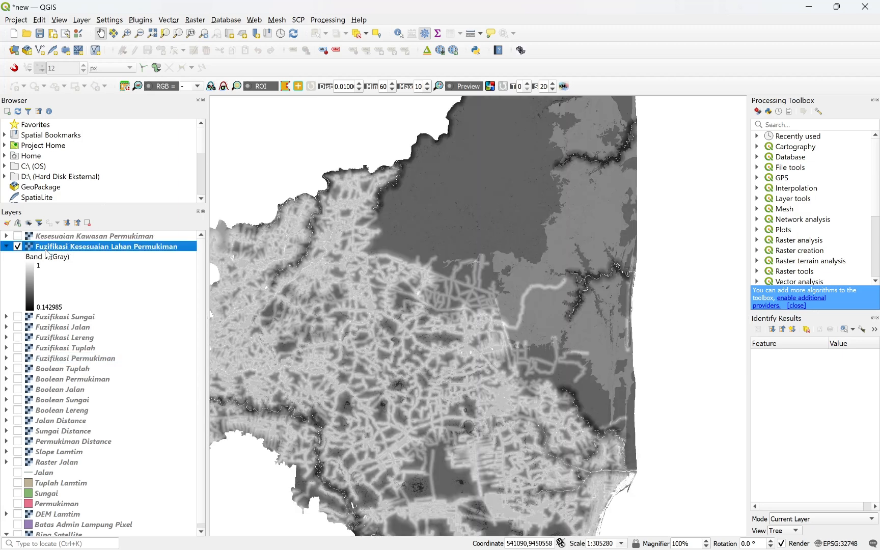
Style Fuzifikasi Kesesuaian Lahan Permukiman as singleband pseudocolor with linear interpolation, a red-yellow-blue color ramp and continuous mode.
right_click(45, 249)
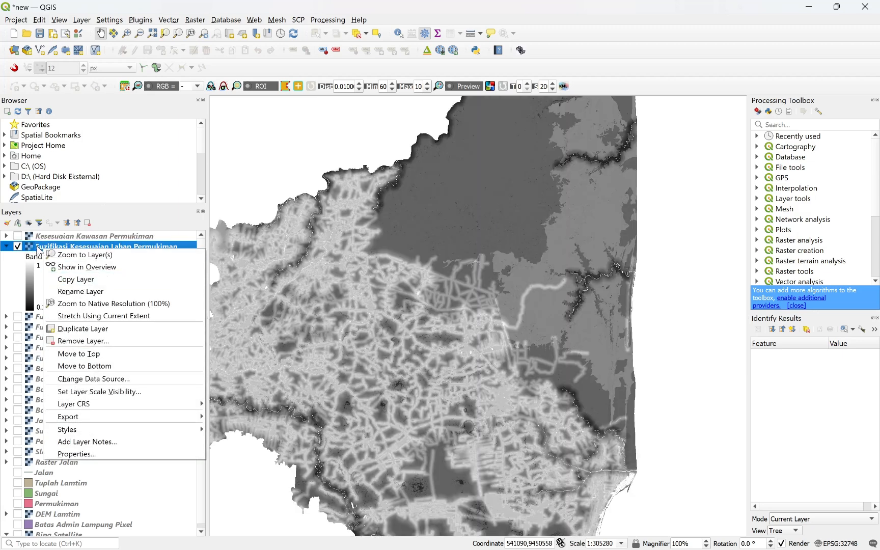
left_click(77, 454)
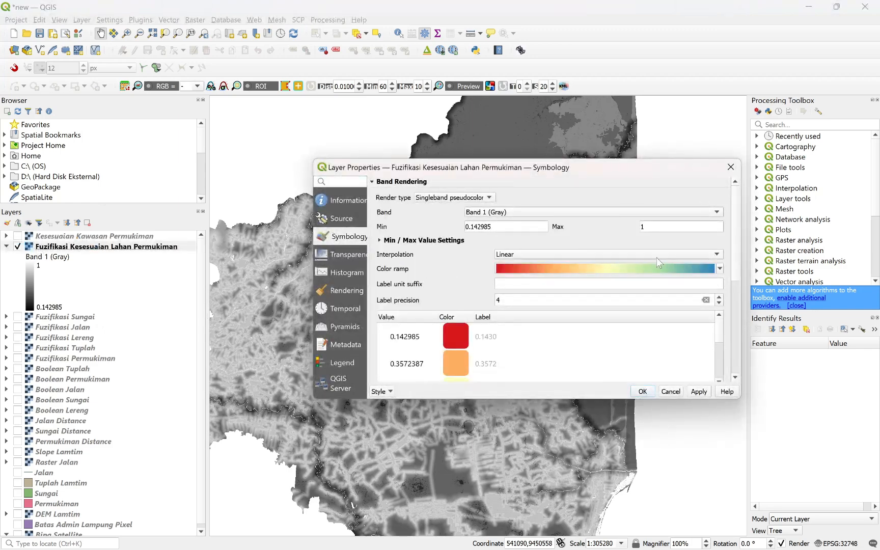
left_click_drag(735, 261, 720, 334)
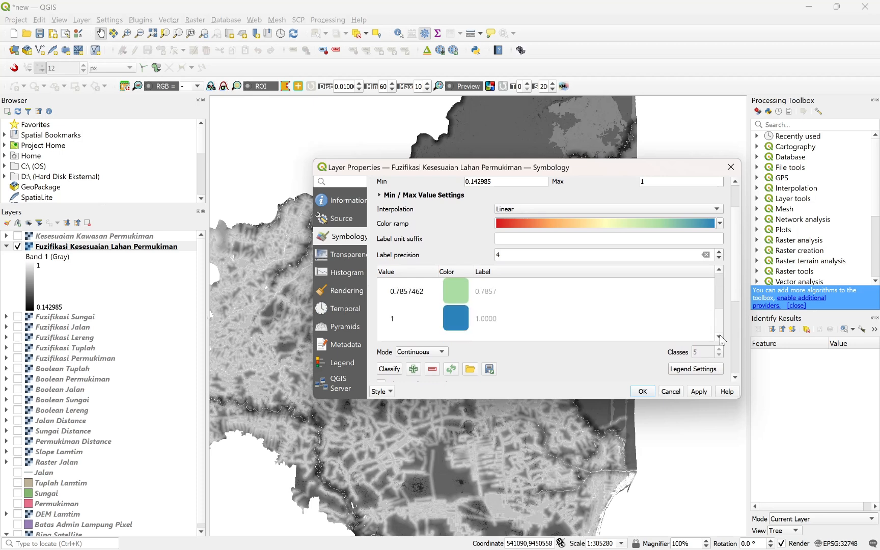
left_click(699, 391)
left_click(642, 392)
scroll(463, 280, "down", 1)
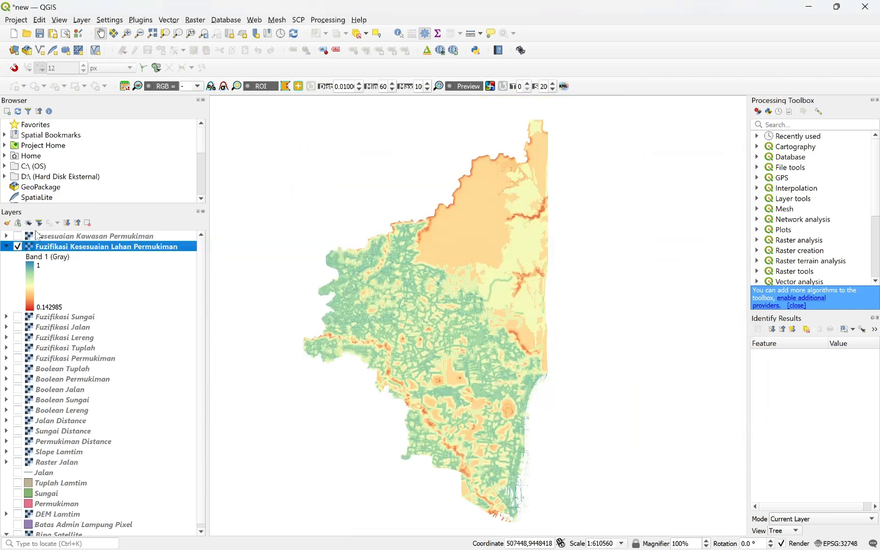
Compare the Boolean Kesesuaian Kawasan Permukiman map with the colored fuzzy suitability map by toggling the upper layer, and examine the fuzzy result closely.
left_click(18, 237)
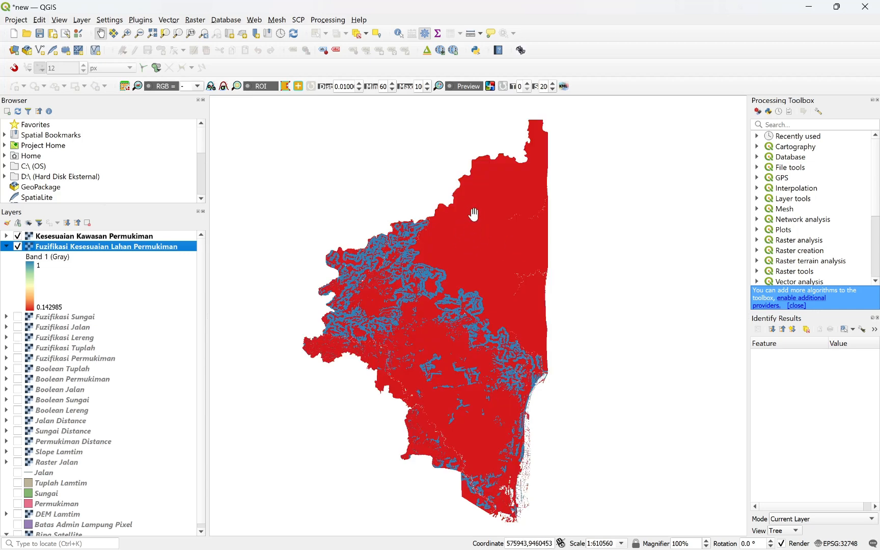
left_click(17, 236)
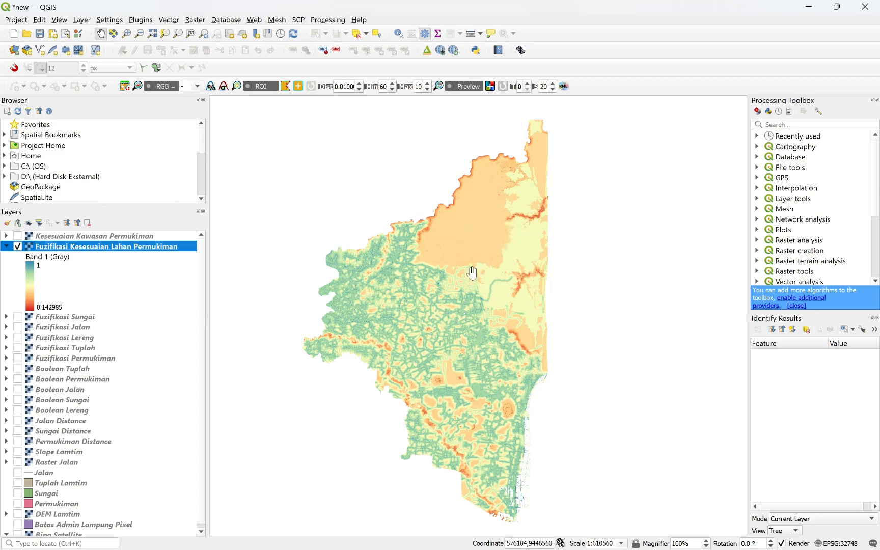
scroll(458, 343, "up", 1)
left_click(17, 236)
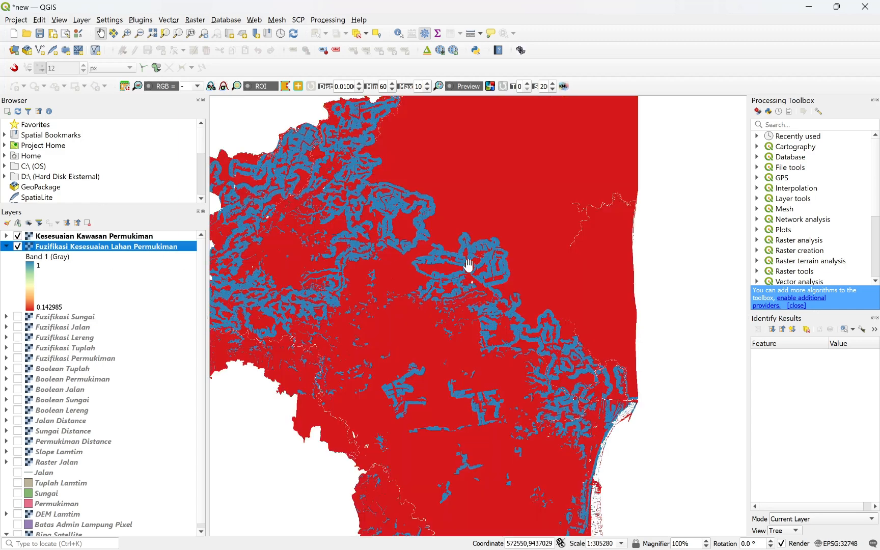
left_click(17, 236)
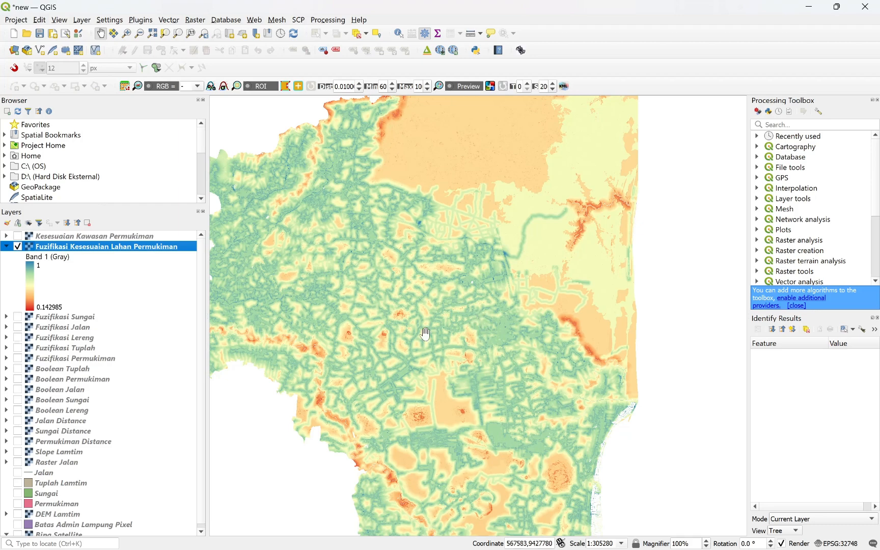
scroll(471, 309, "up", 1)
scroll(477, 311, "up", 1)
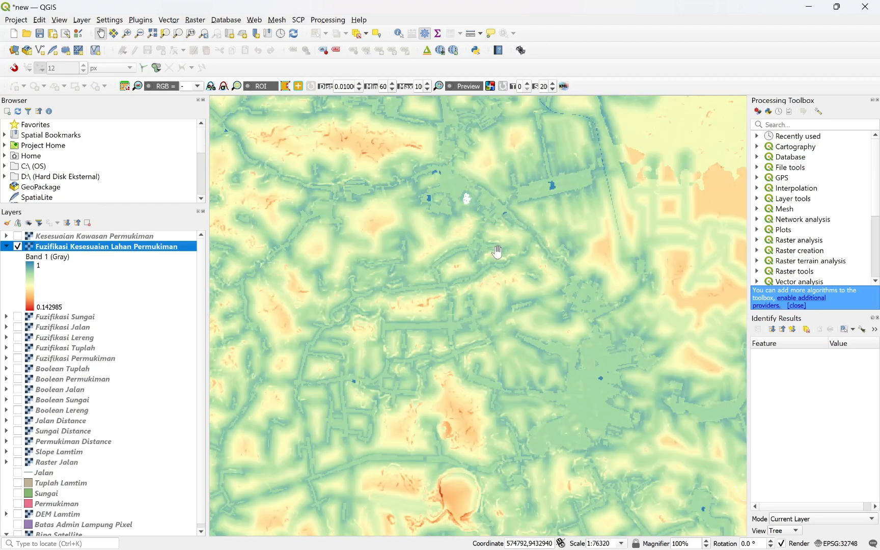
scroll(496, 250, "down", 3)
scroll(499, 242, "down", 1)
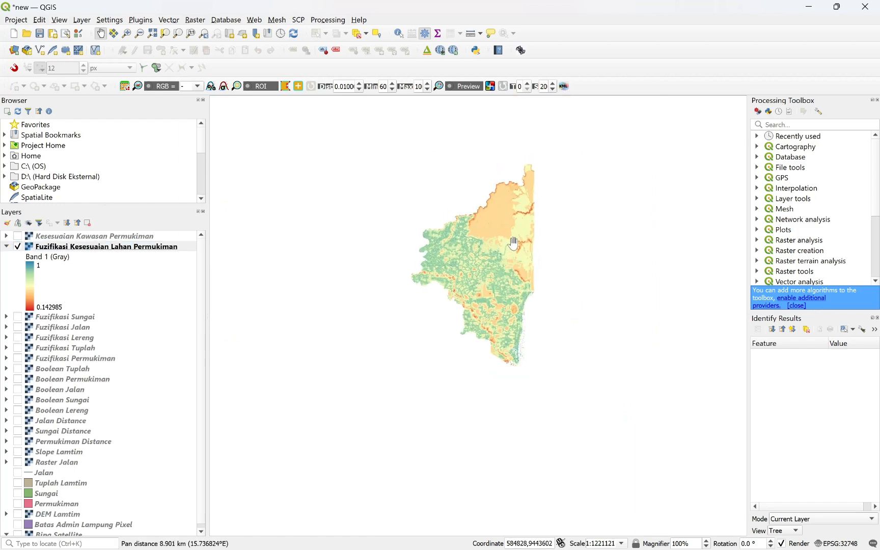
scroll(513, 243, "up", 1)
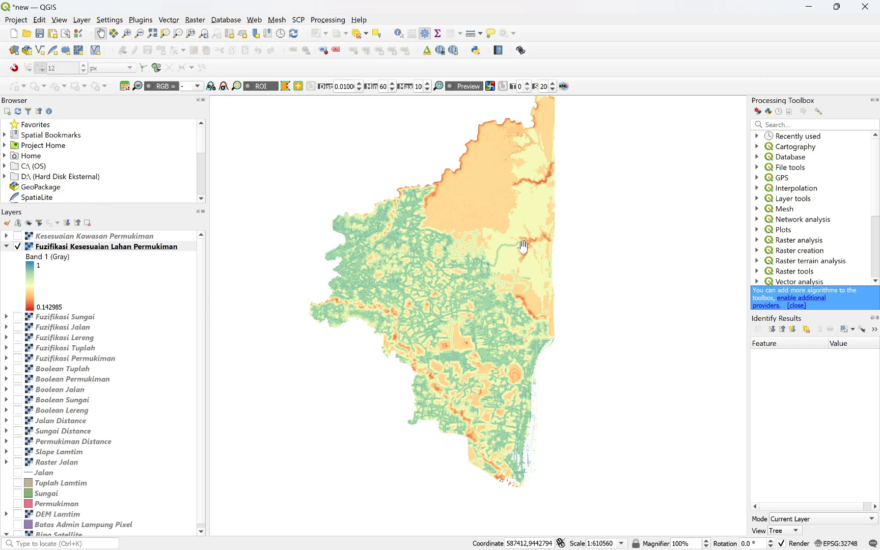
scroll(523, 247, "down", 1)
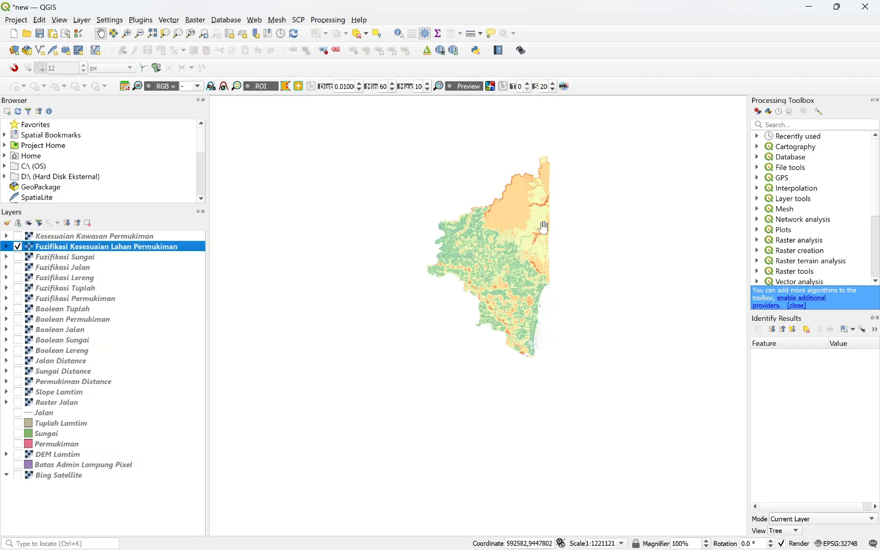